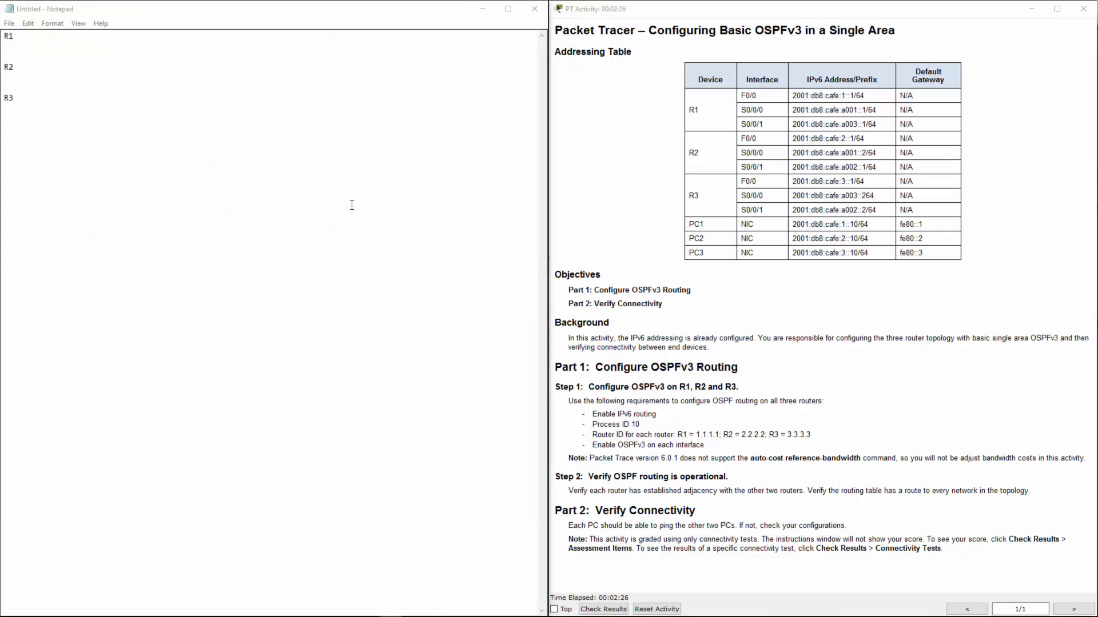
{"action": "left_click", "coordinate": [350, 203]}
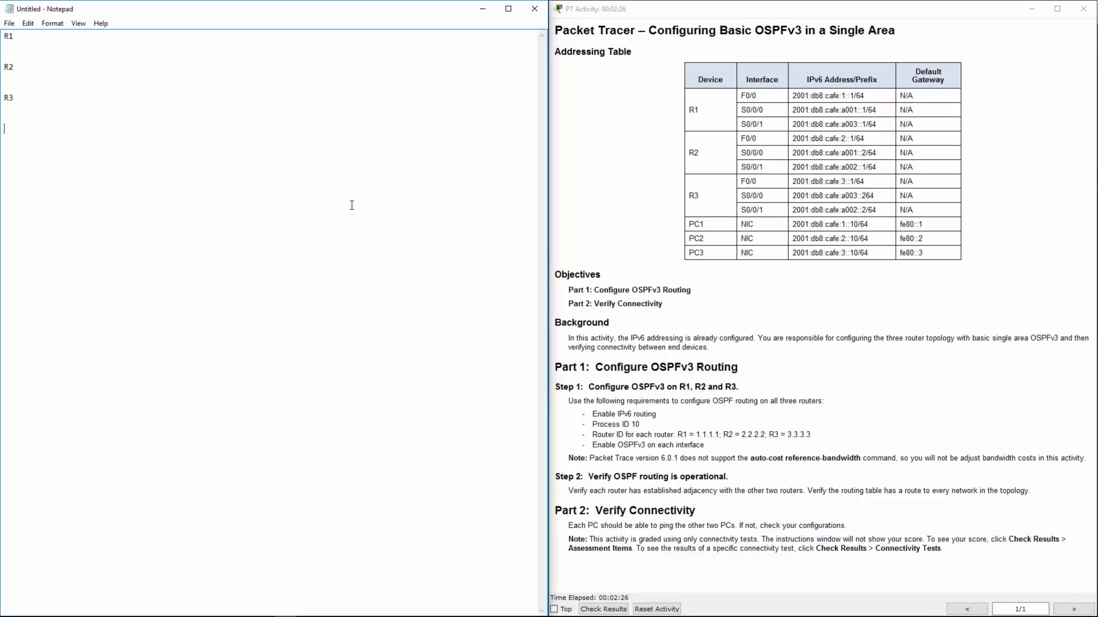
{"action": "left_click", "coordinate": [636, 210]}
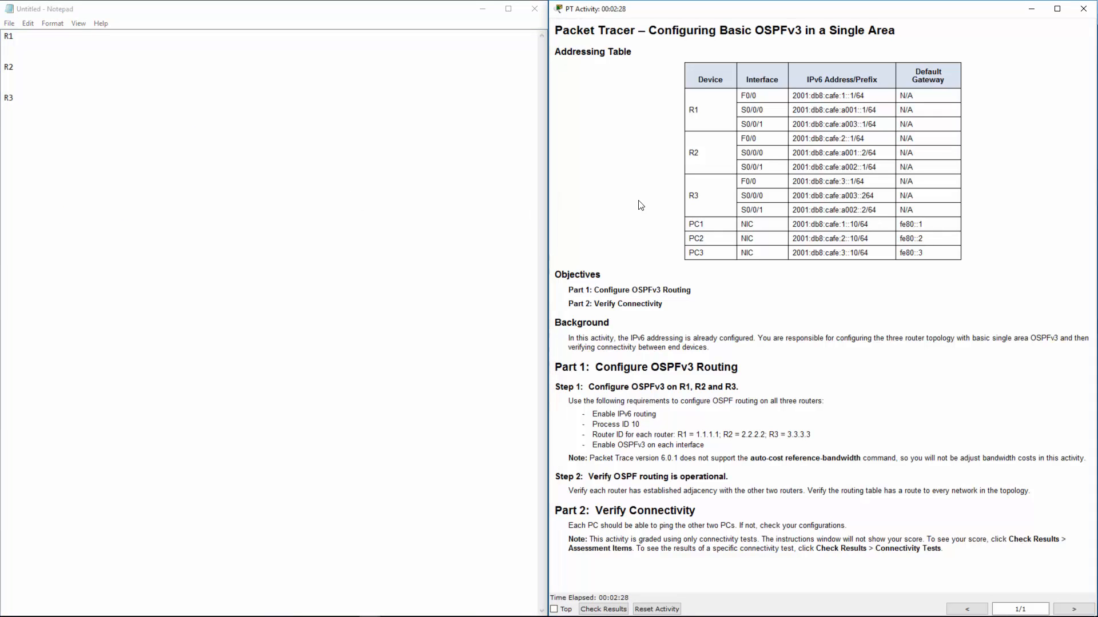
{"action": "left_click", "coordinate": [16, 44]}
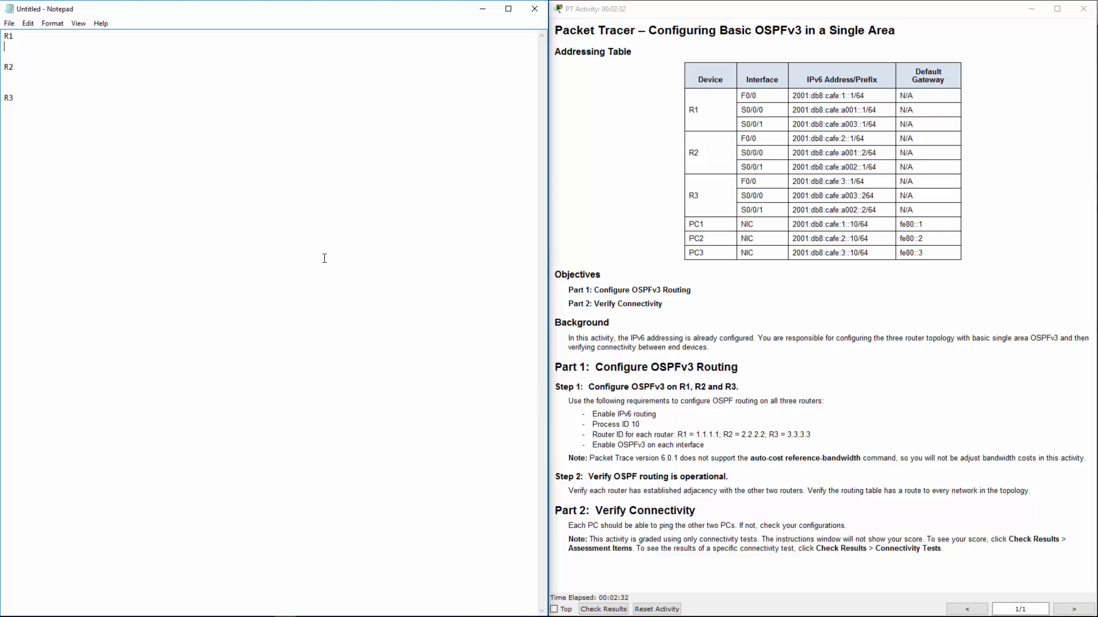
{"action": "left_click", "coordinate": [741, 411]}
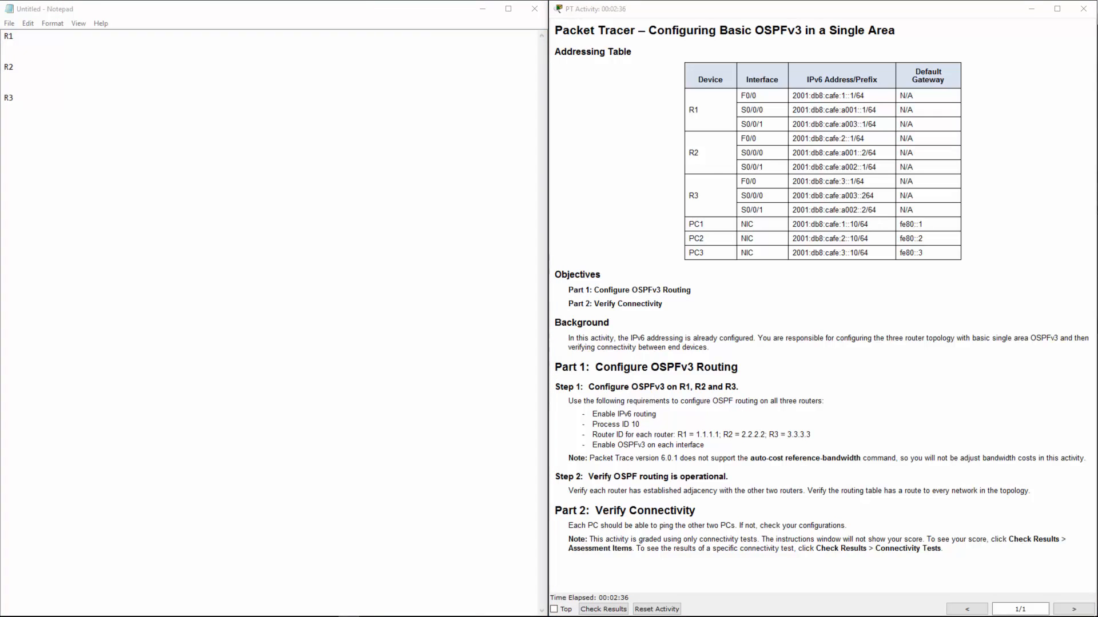
Step: Add the command ipv6 unicast-routing beneath each of the R1, R2 and R3 headings in the notes
{"action": "left_click", "coordinate": [13, 50]}
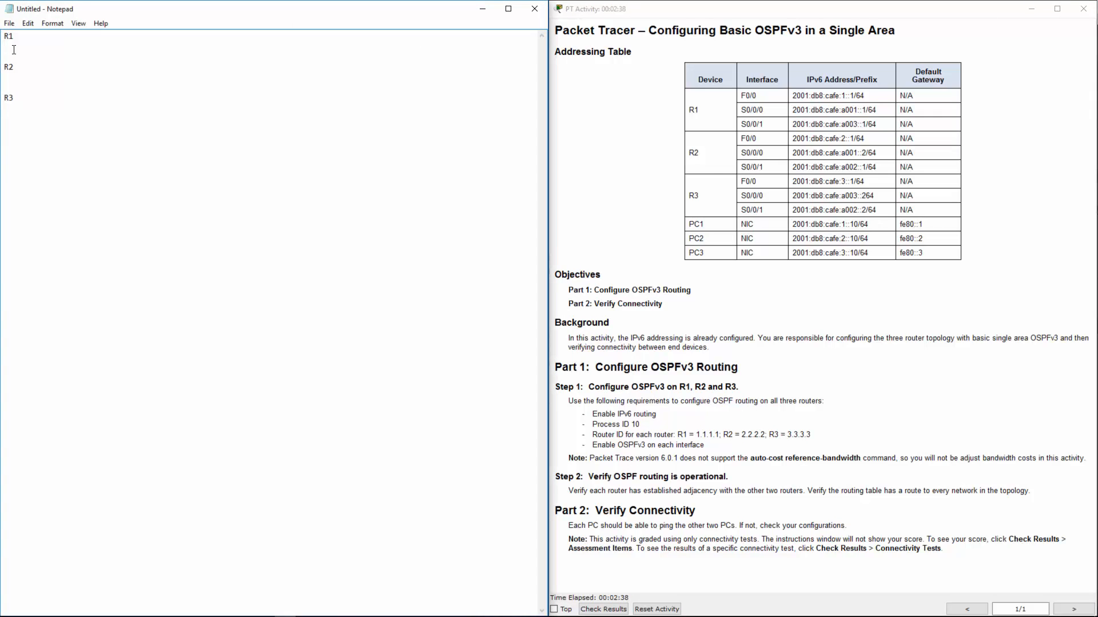
{"action": "type", "text": "ipv6 unicast-routing"}
{"action": "left_click_drag", "start_coordinate": [96, 46], "coordinate": [6, 46]}
{"action": "key", "text": "ctrl+c"}
{"action": "left_click", "coordinate": [19, 77]}
{"action": "key", "text": "ctrl+v"}
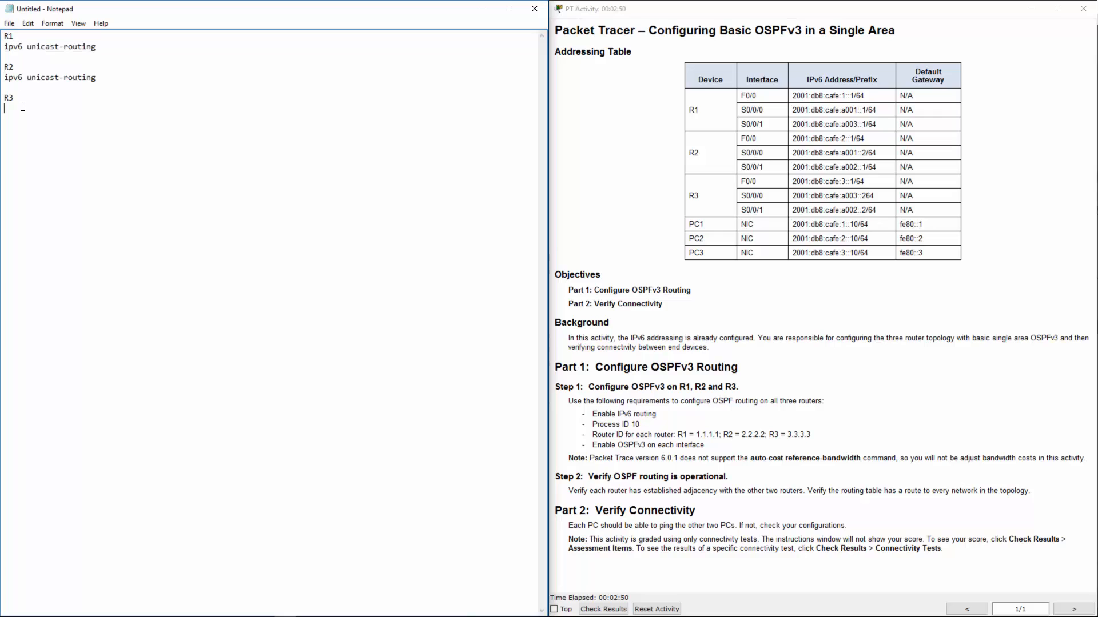
{"action": "left_click", "coordinate": [23, 108]}
{"action": "key", "text": "ctrl+v"}
Step: Add ipv6 router ospf 10 below R1's unicast-routing command, followed by blank space before the R2 heading
{"action": "left_click", "coordinate": [21, 56]}
{"action": "type", "text": "ipv6 router ospf 10"}
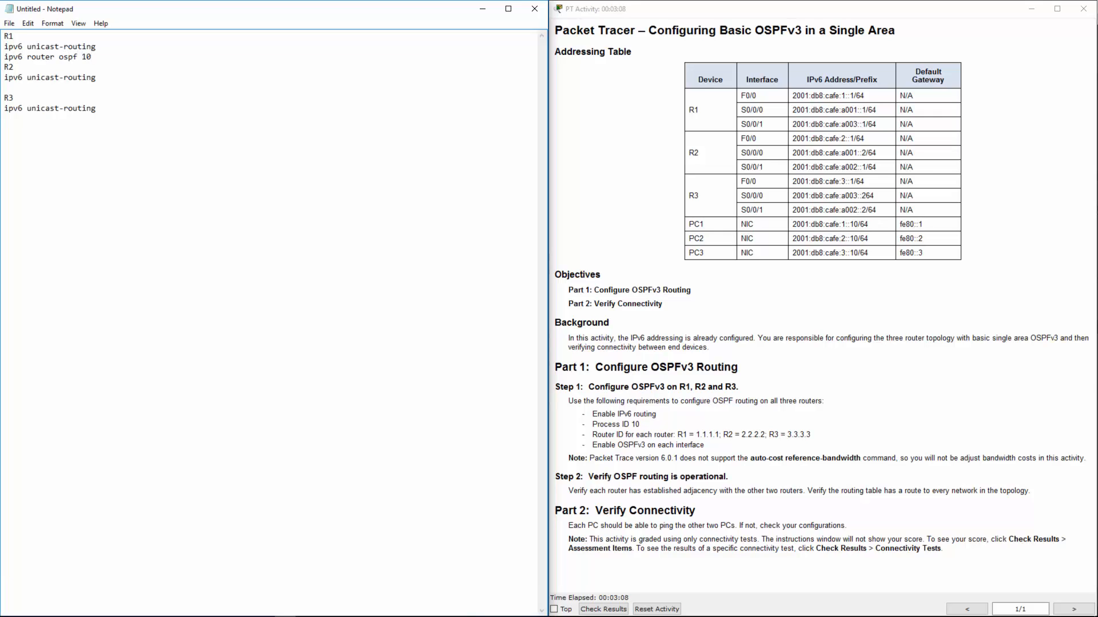
{"action": "key", "text": "Return"}
{"action": "key", "text": "Return"}
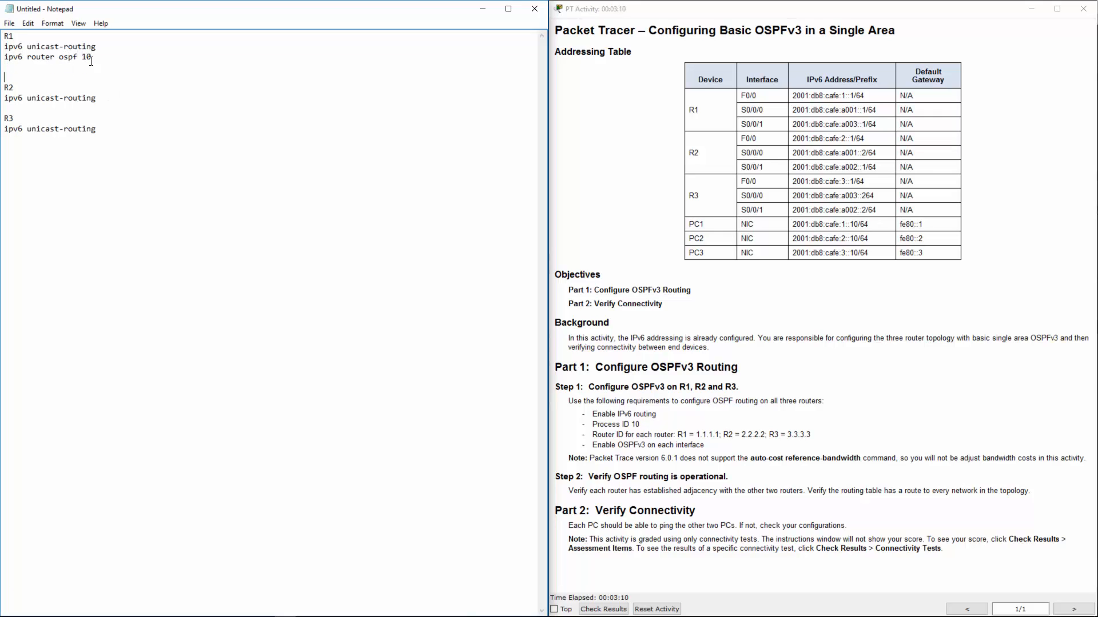
Step: Copy R1's ipv6 router ospf 10 command below the unicast-routing lines of R2 and R3, adding blank lines after it
{"action": "left_click_drag", "start_coordinate": [91, 61], "coordinate": [3, 61]}
{"action": "left_click", "coordinate": [115, 100]}
{"action": "key", "text": "Return"}
{"action": "key", "text": "ctrl+v"}
{"action": "key", "text": "Return"}
{"action": "key", "text": "Return"}
{"action": "key", "text": "Return"}
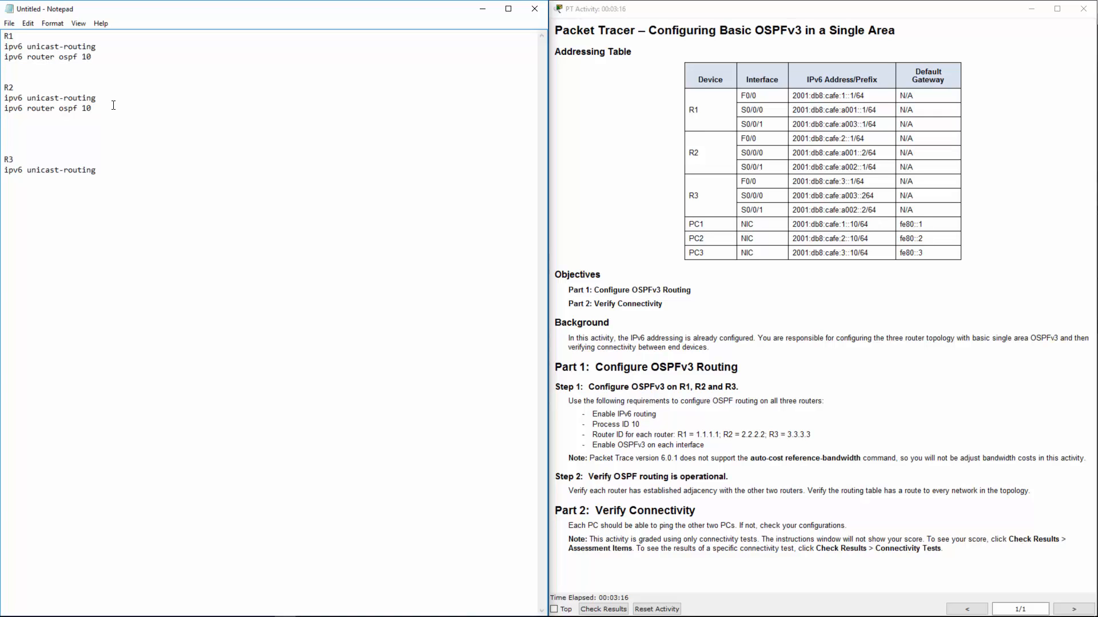
{"action": "left_click", "coordinate": [109, 170]}
{"action": "key", "text": "Return"}
{"action": "key", "text": "ctrl+v"}
{"action": "key", "text": "Return"}
{"action": "key", "text": "Return"}
{"action": "key", "text": "Return"}
Step: Add router-id 1.1.1.1 beneath R1's ipv6 router ospf 10 command
{"action": "type", "text": "router-id"}
{"action": "key", "text": "shift+Home"}
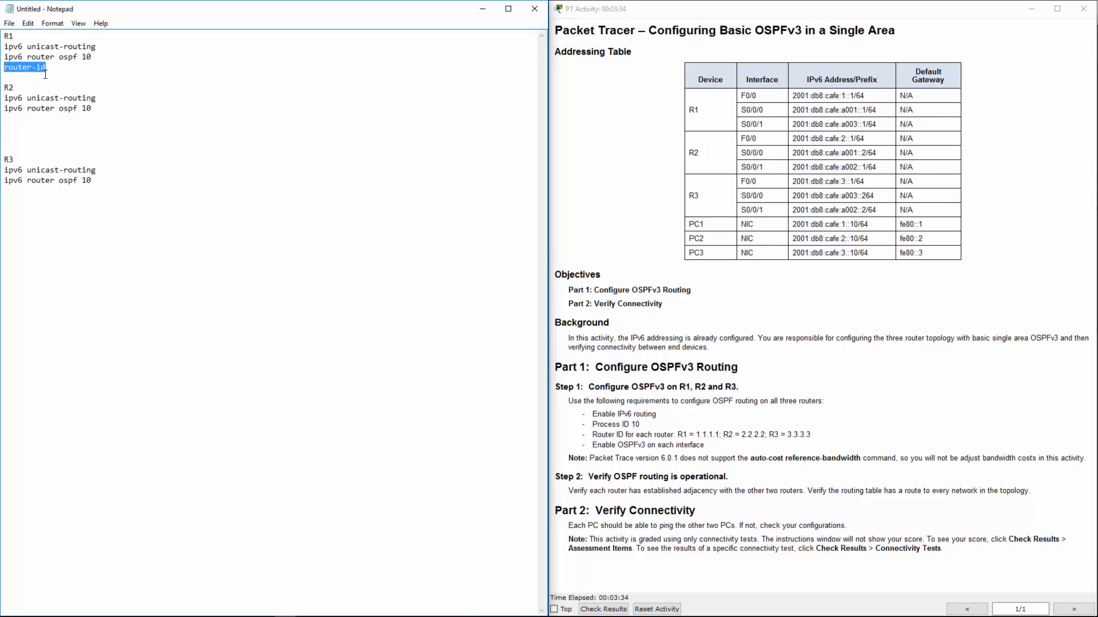
{"action": "left_click", "coordinate": [62, 64]}
{"action": "type", "text": "1.1.1.1"}
Step: Add router-id 2.2.2.2 for R2 and router-id 3.3.3.3 for R3, checking them against the IDs in the instructions
{"action": "left_click", "coordinate": [109, 111]}
{"action": "key", "text": "Return"}
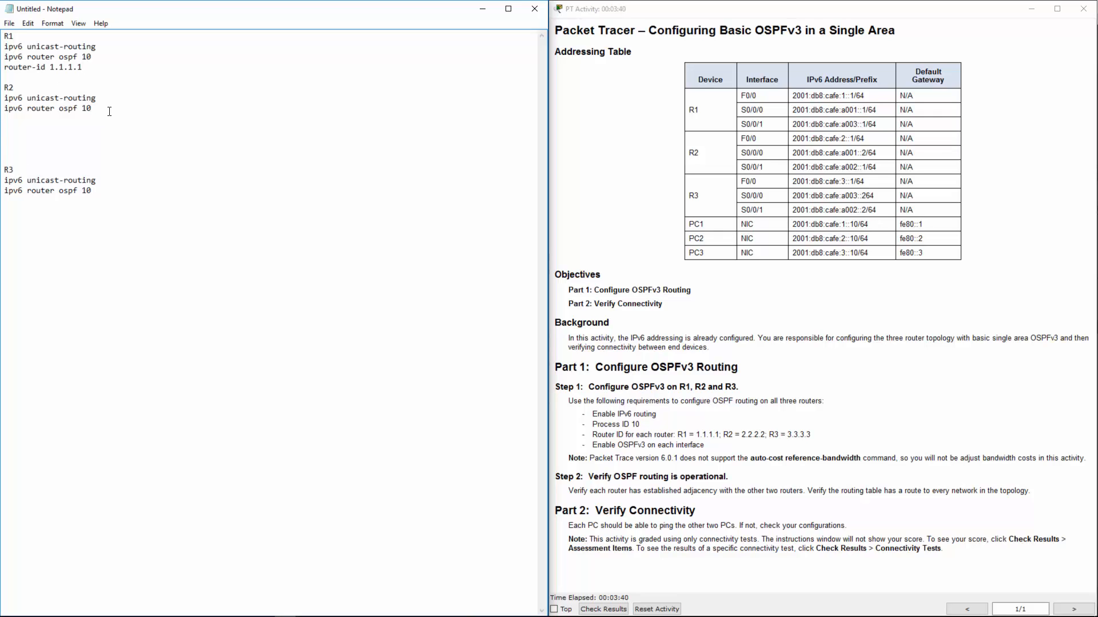
{"action": "type", "text": "router-id 2.2.2.2"}
{"action": "key", "text": "Return"}
{"action": "type", "text": "router-id 3.3.3.3"}
{"action": "left_click_drag", "start_coordinate": [676, 435], "coordinate": [821, 433]}
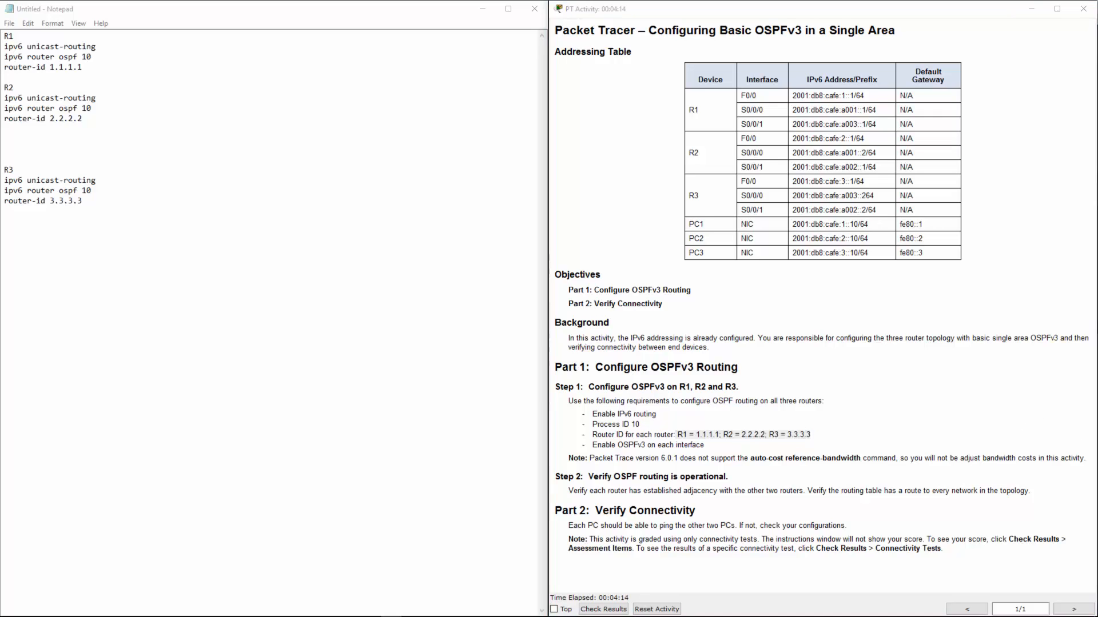
Step: Start an int command beneath R1's router ID and look up R1's first interface in the addressing table
{"action": "left_click", "coordinate": [41, 77]}
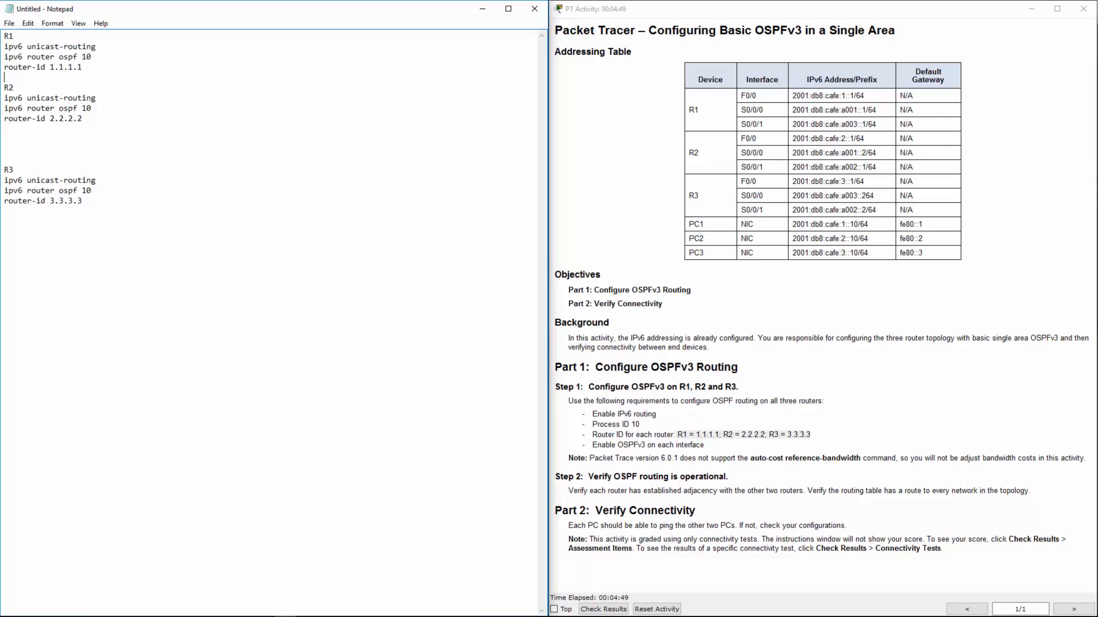
{"action": "type", "text": "int"}
{"action": "double_click", "coordinate": [745, 95]}
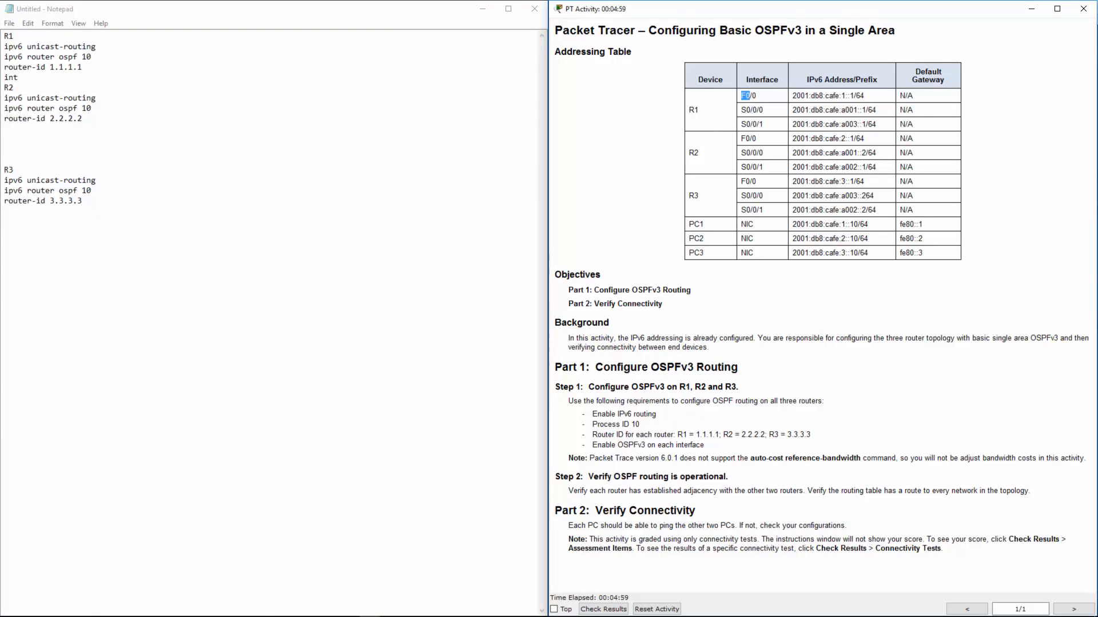
Step: Switch to the Packet Tracer topology and enable Always Show Port Labels in the preferences
{"action": "key", "text": "alt+Tab"}
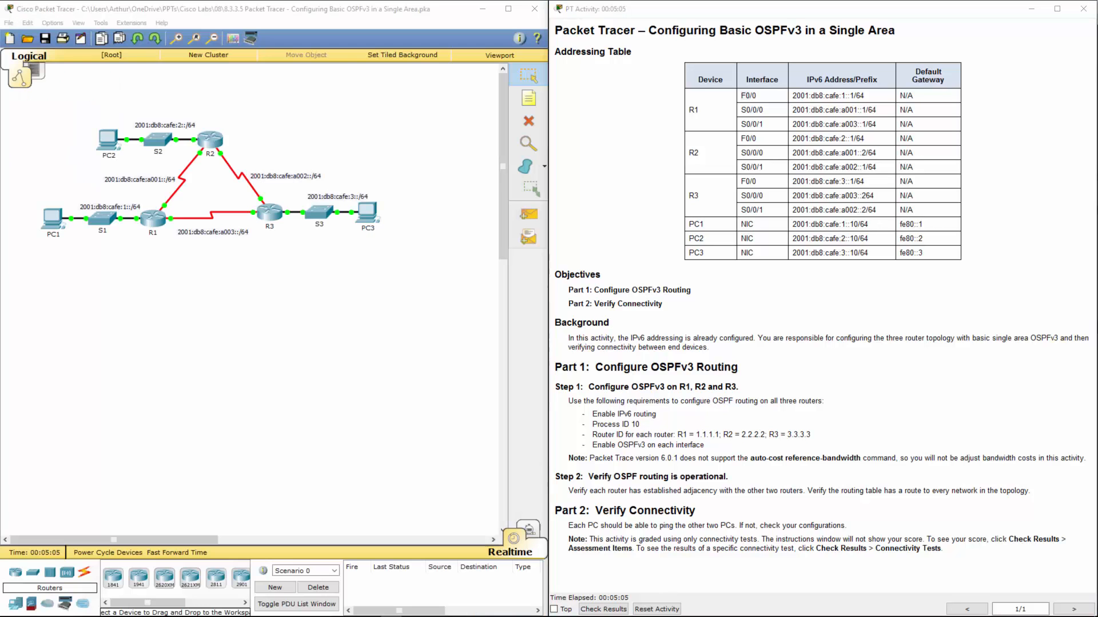
{"action": "left_click", "coordinate": [52, 23]}
{"action": "left_click", "coordinate": [55, 29]}
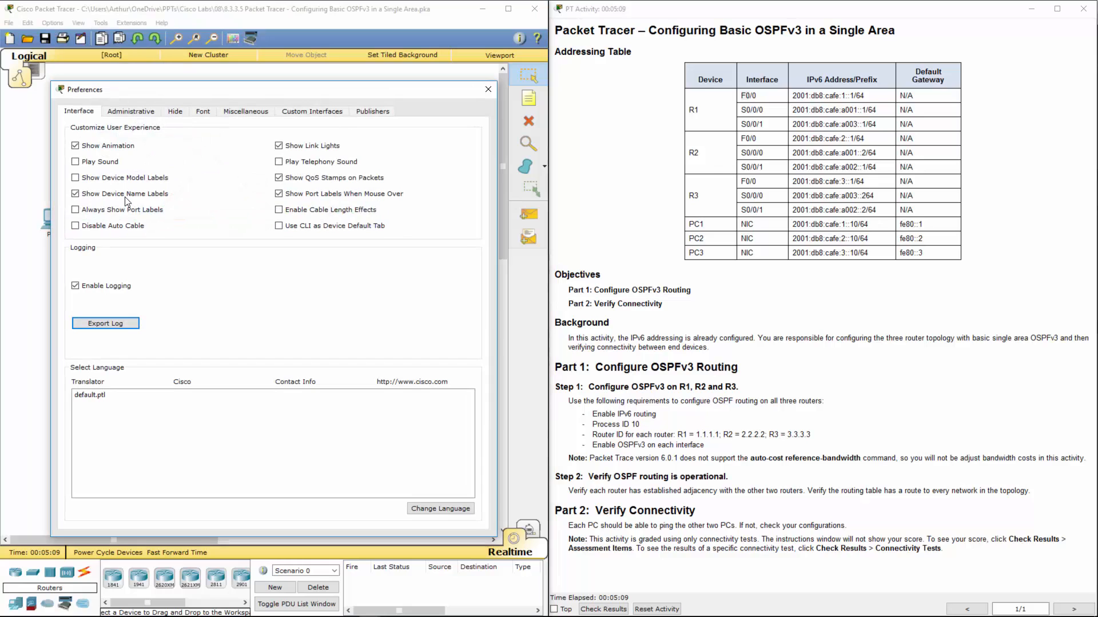
{"action": "left_click", "coordinate": [75, 210]}
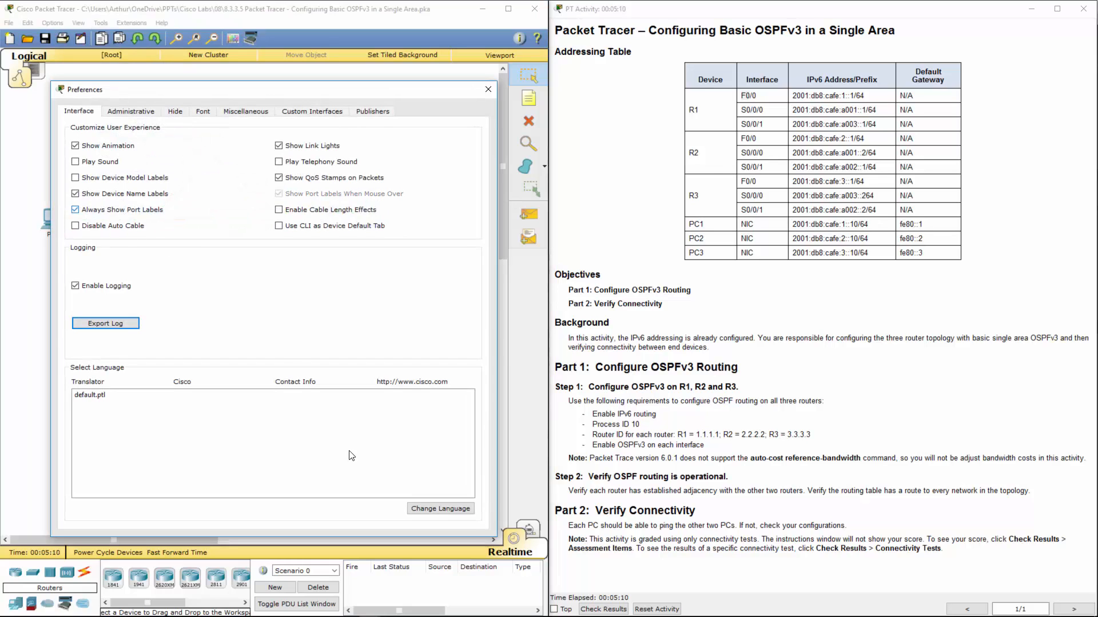
{"action": "left_click", "coordinate": [488, 89]}
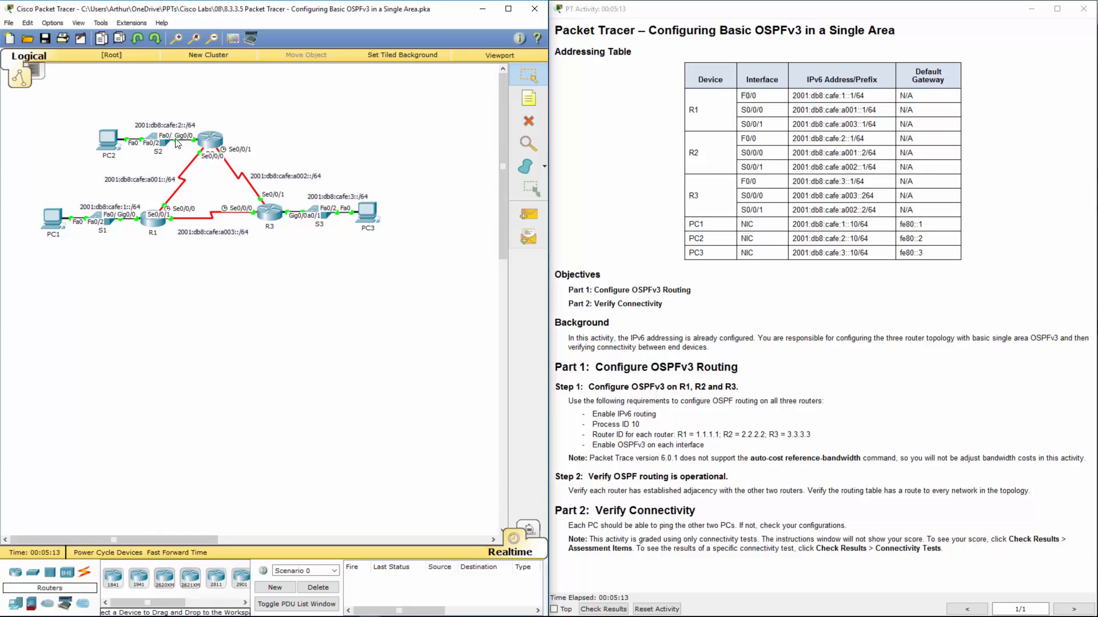
Step: Compare R1's first interface in the addressing table, return to Notepad and complete R1's interface command as int g0/0
{"action": "left_click", "coordinate": [746, 97]}
{"action": "left_click_drag", "start_coordinate": [742, 97], "coordinate": [757, 98]}
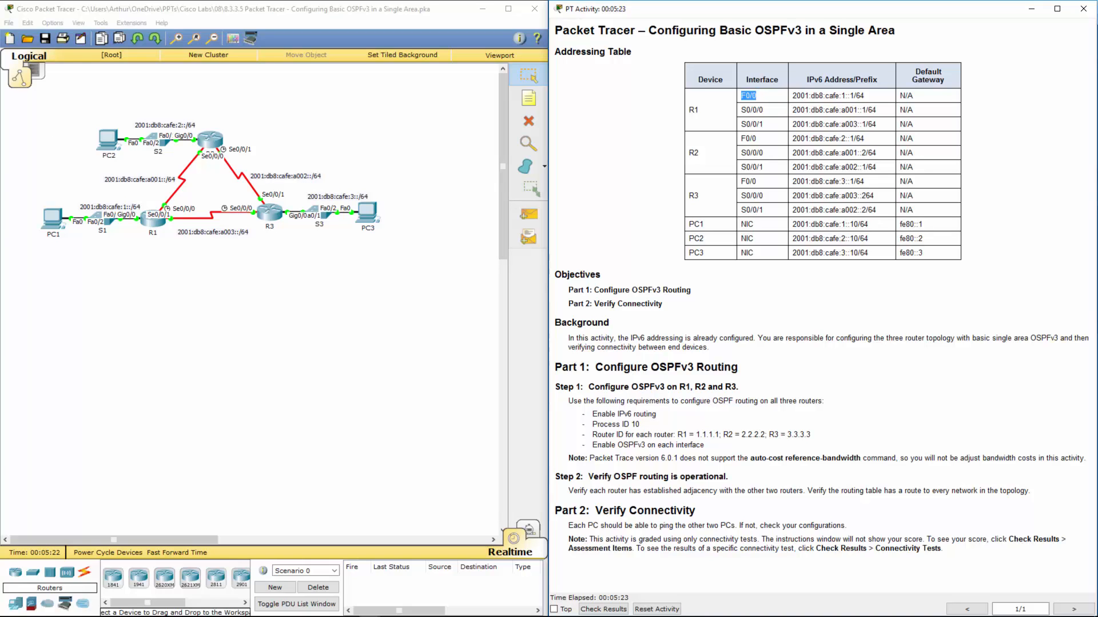
{"action": "key", "text": "alt+Tab"}
{"action": "left_click", "coordinate": [47, 78]}
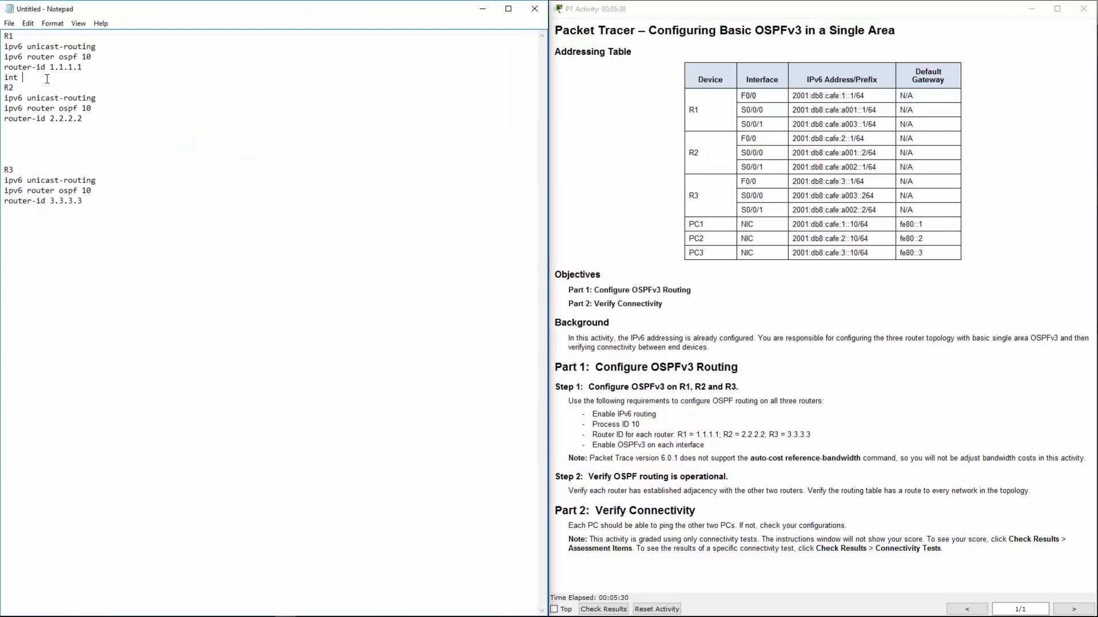
{"action": "type", "text": "g0/0"}
{"action": "key", "text": "Return"}
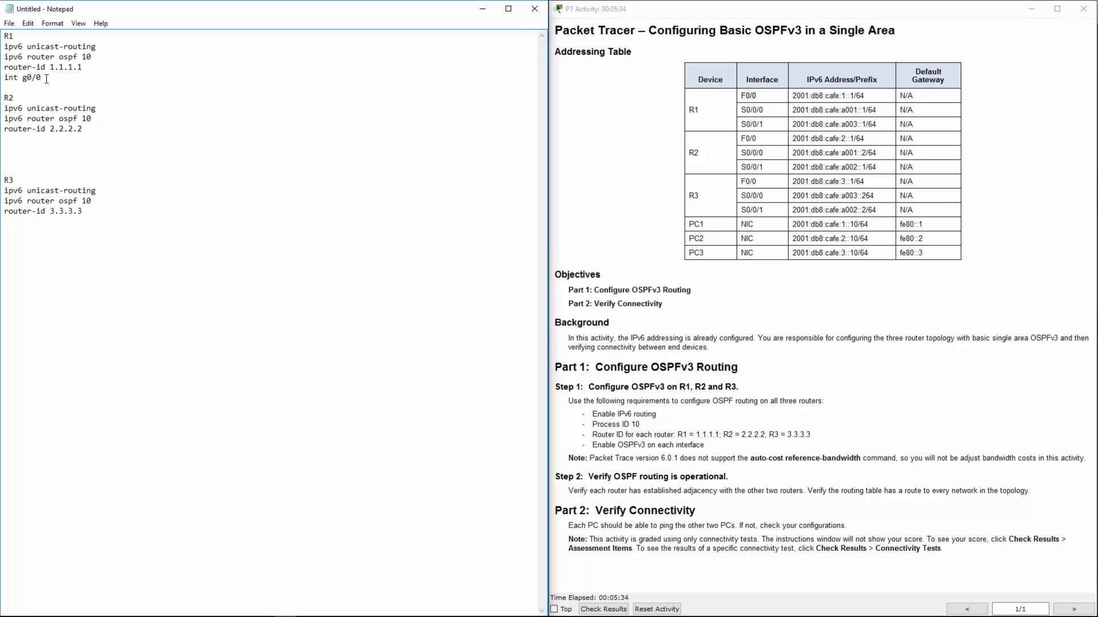
Step: Add ipv6 ospf 10 area 10 beneath R1's int g0/0, followed by blank lines
{"action": "type", "text": "ipv6 ospf 10 area 10"}
{"action": "key", "text": "Return"}
{"action": "key", "text": "Return"}
{"action": "key", "text": "Return"}
{"action": "key", "text": "Return"}
Step: Change the area number in R1's g0/0 OSPF command to 0
{"action": "left_click_drag", "start_coordinate": [102, 88], "coordinate": [3, 88]}
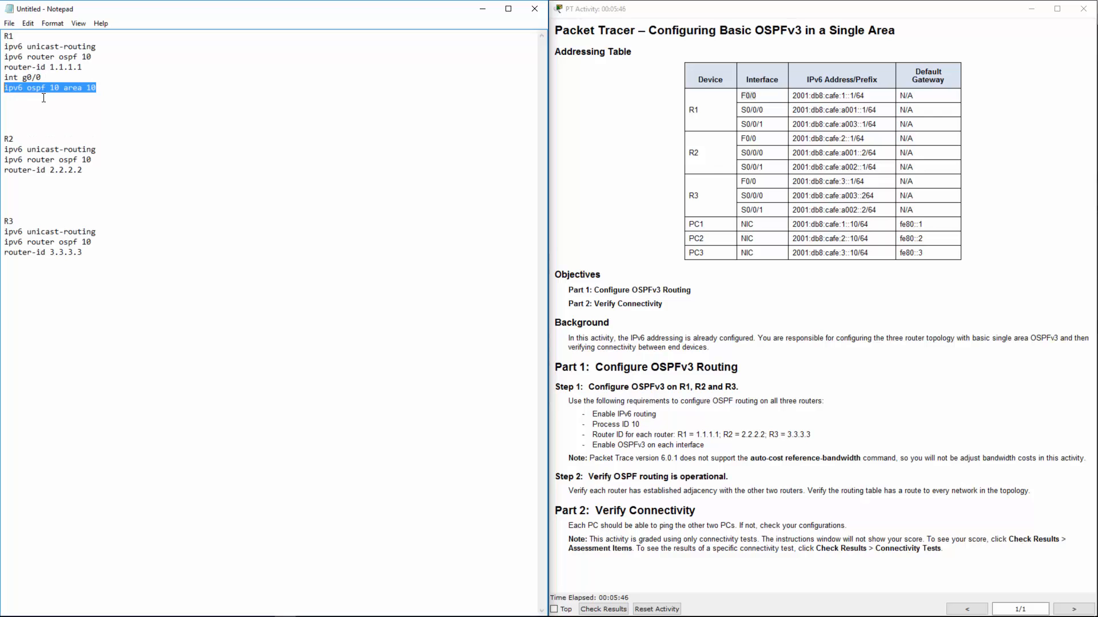
{"action": "left_click", "coordinate": [20, 93]}
{"action": "left_click_drag", "start_coordinate": [32, 90], "coordinate": [51, 90]}
{"action": "left_click", "coordinate": [50, 89]}
{"action": "double_click", "coordinate": [57, 88]}
{"action": "left_click", "coordinate": [98, 89]}
{"action": "key", "text": "BackSpace"}
{"action": "key", "text": "BackSpace"}
{"action": "type", "text": "0"}
Step: Add int s0/0/0 to R1's commands with ipv6 ospf 10 area 0 beneath it
{"action": "left_click_drag", "start_coordinate": [94, 89], "coordinate": [8, 91]}
{"action": "left_click", "coordinate": [25, 90]}
{"action": "key", "text": "Return"}
{"action": "type", "text": "int s0/0/0"}
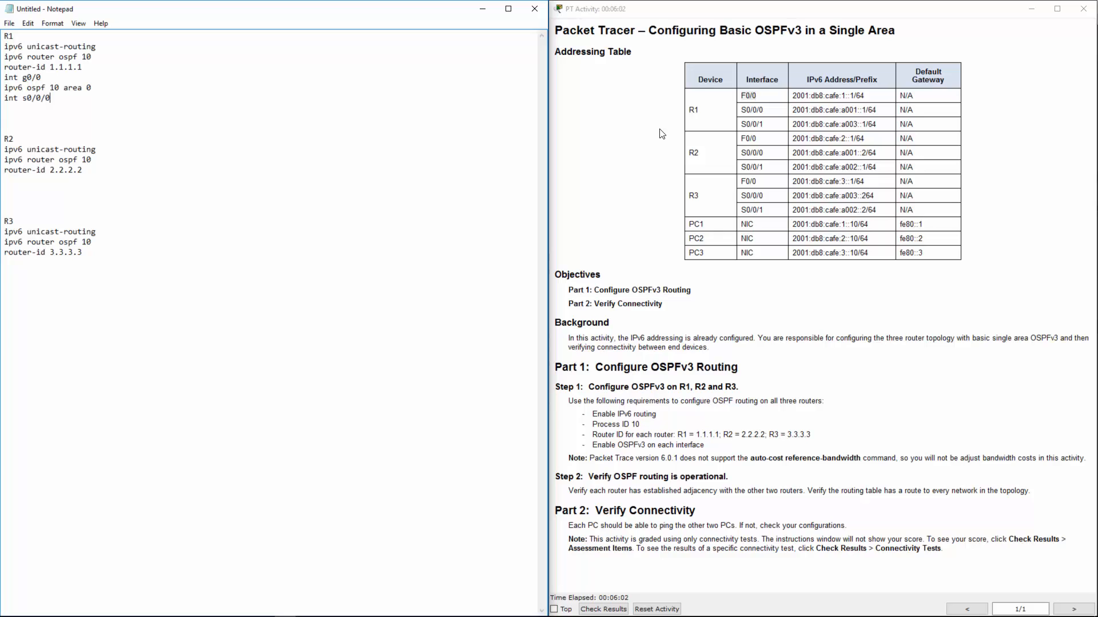
{"action": "key", "text": "Return"}
{"action": "key", "text": "ctrl+v"}
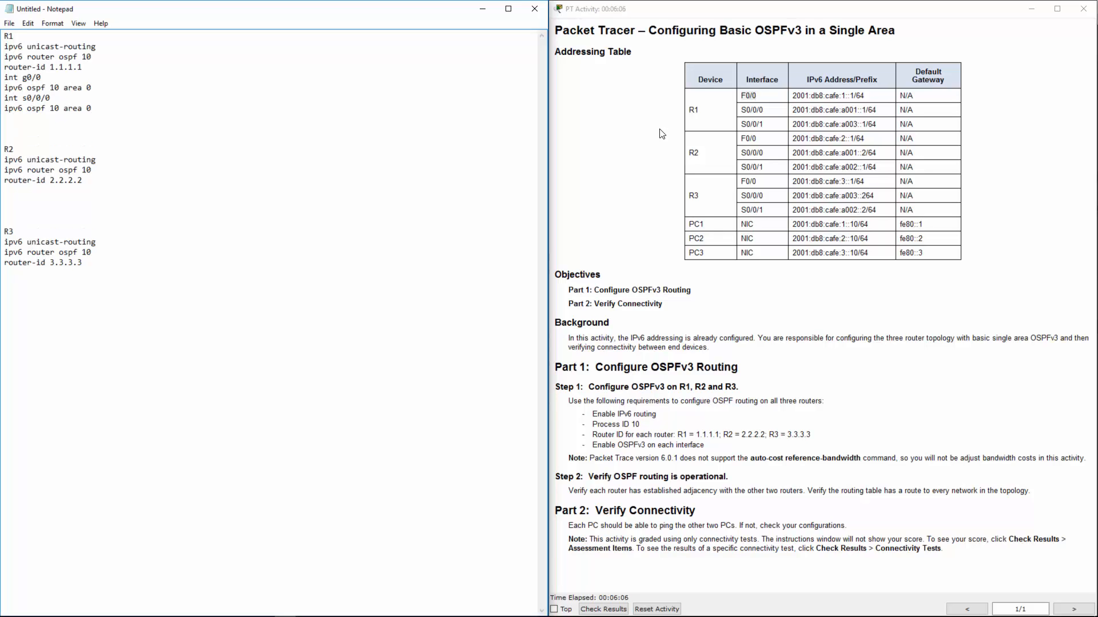
Step: Add int s0/0/1 with ipv6 ospf 10 area 0 to R1 and check R1's interfaces in the addressing table
{"action": "key", "text": "Return"}
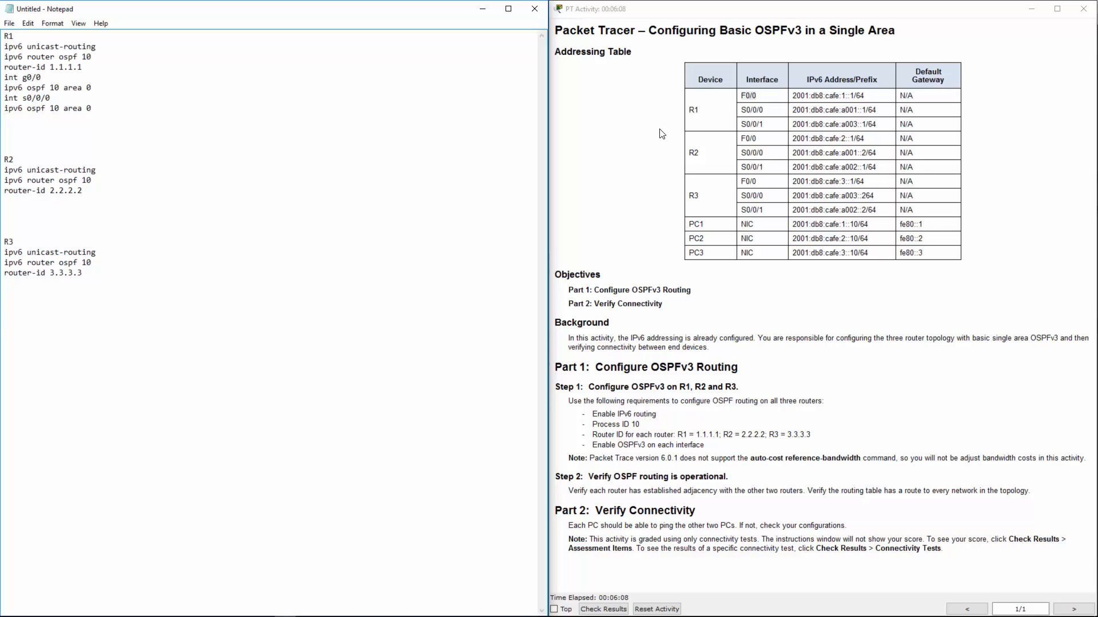
{"action": "type", "text": "int s0/0/s1"}
{"action": "key", "text": "Return"}
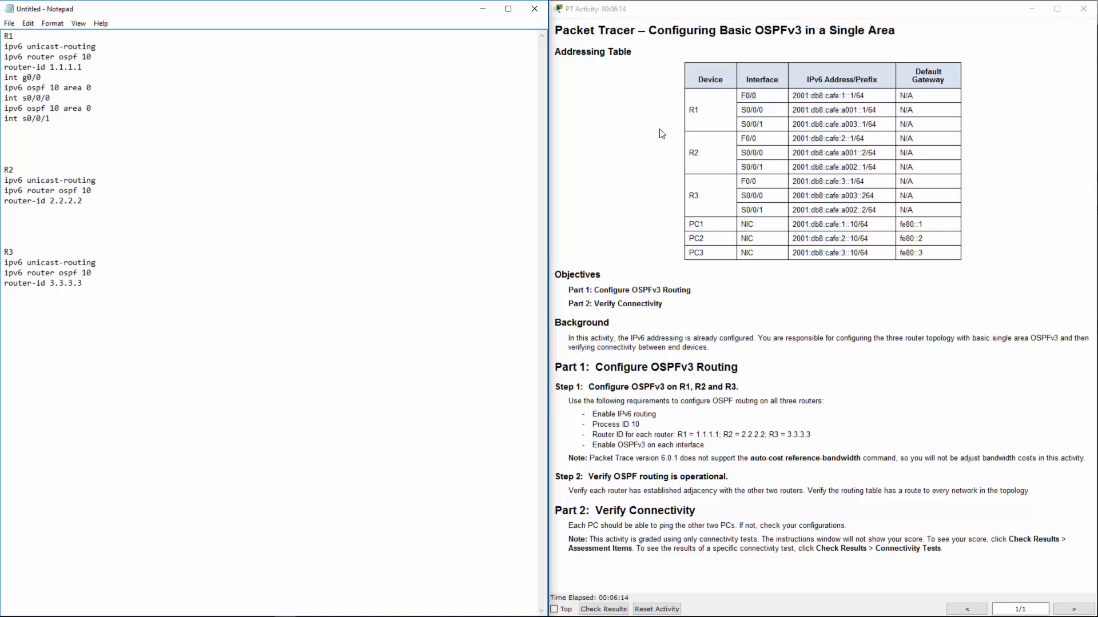
{"action": "type", "text": "ipv6 ospf 10 area 0"}
{"action": "double_click", "coordinate": [746, 95]}
{"action": "left_click_drag", "start_coordinate": [746, 96], "coordinate": [767, 123]}
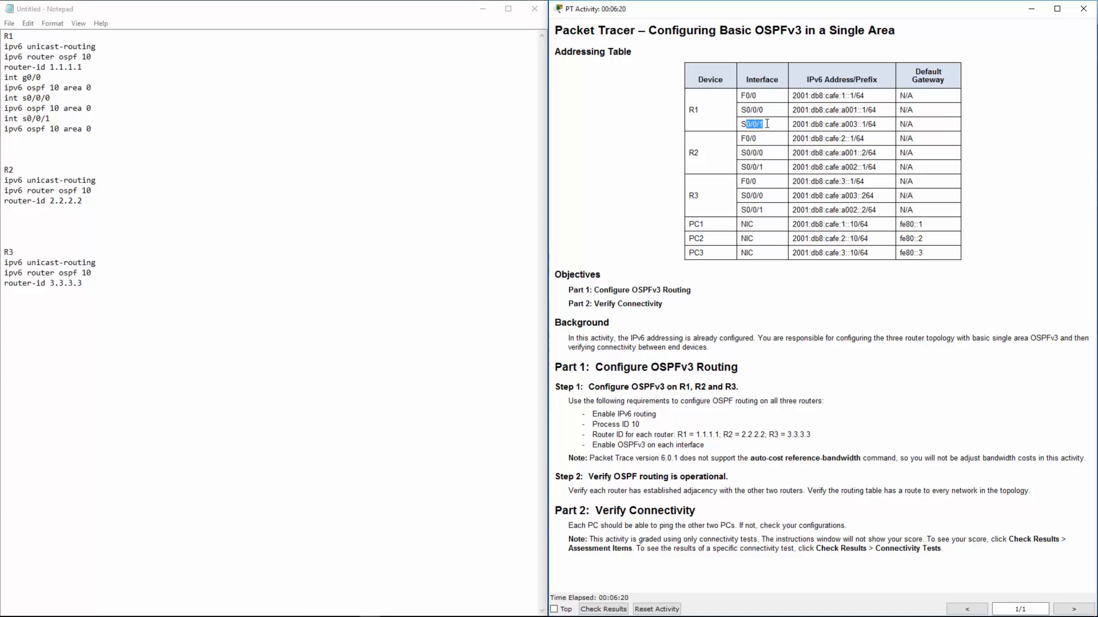
Step: Copy R1's OSPF interface commands for g0/0, s0/0/0 and s0/0/1 beneath the router IDs of R2 and R3
{"action": "left_click", "coordinate": [91, 208]}
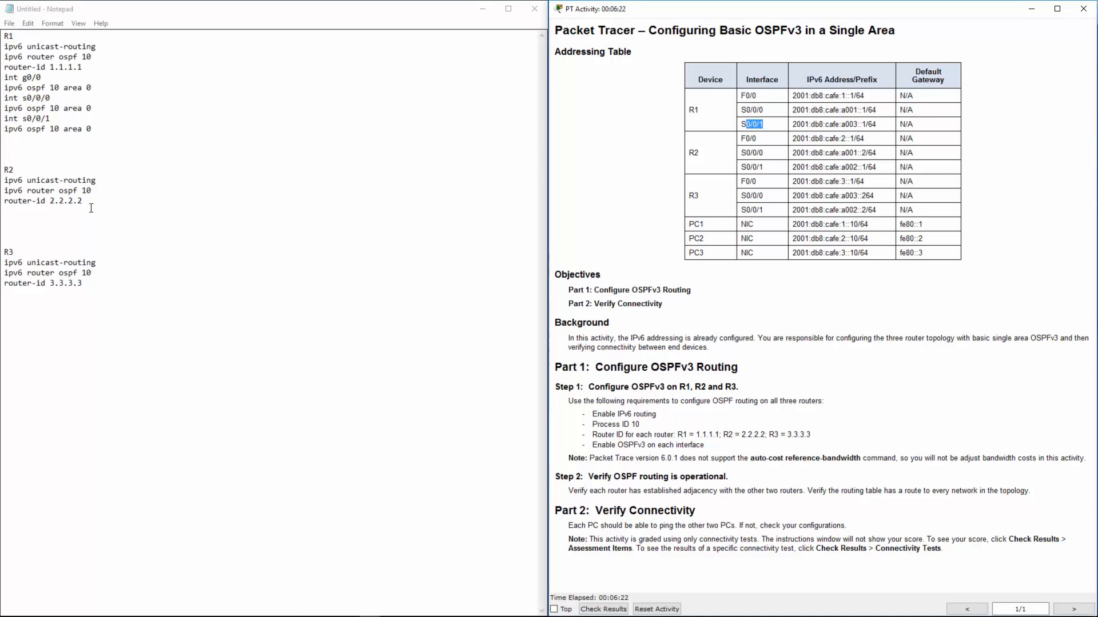
{"action": "left_click", "coordinate": [95, 205]}
{"action": "key", "text": "Return"}
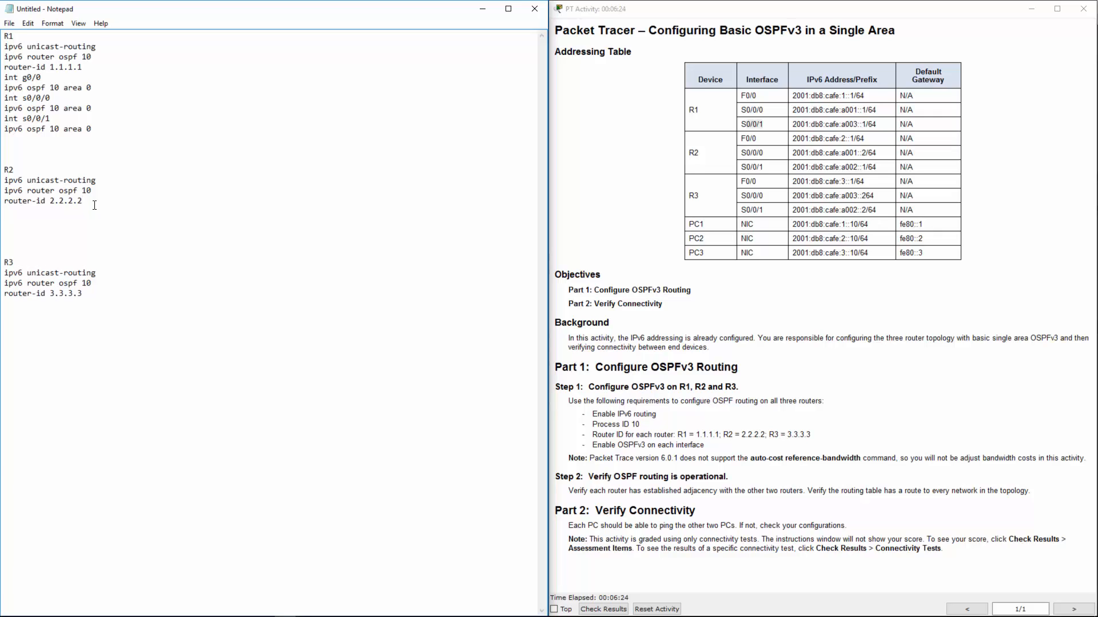
{"action": "left_click_drag", "start_coordinate": [93, 131], "coordinate": [3, 78]}
{"action": "key", "text": "ctrl+c"}
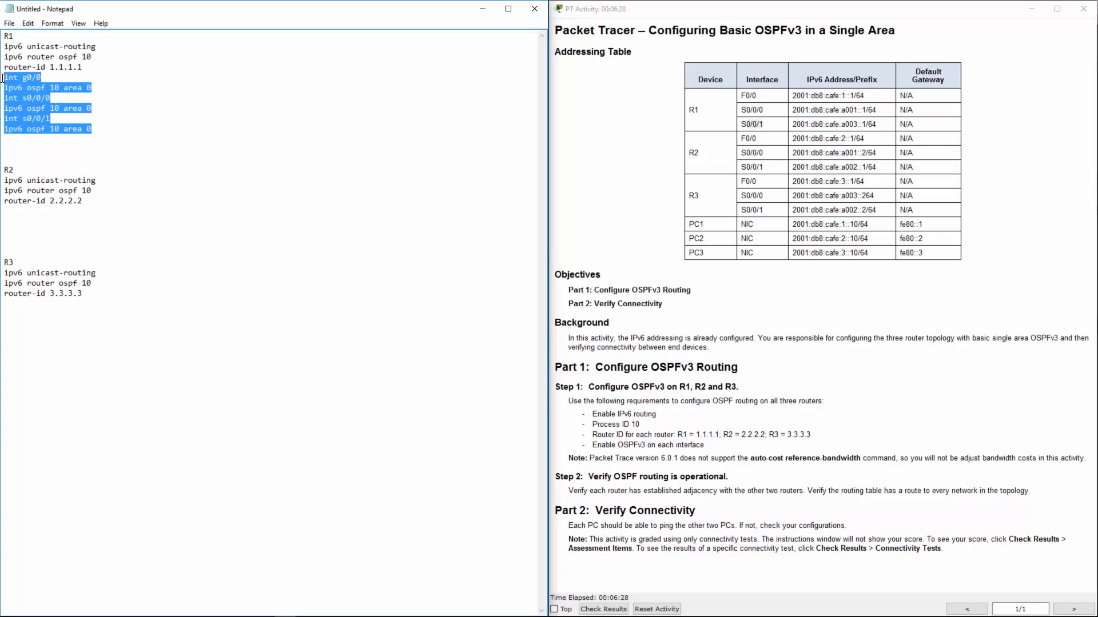
{"action": "left_click", "coordinate": [13, 215]}
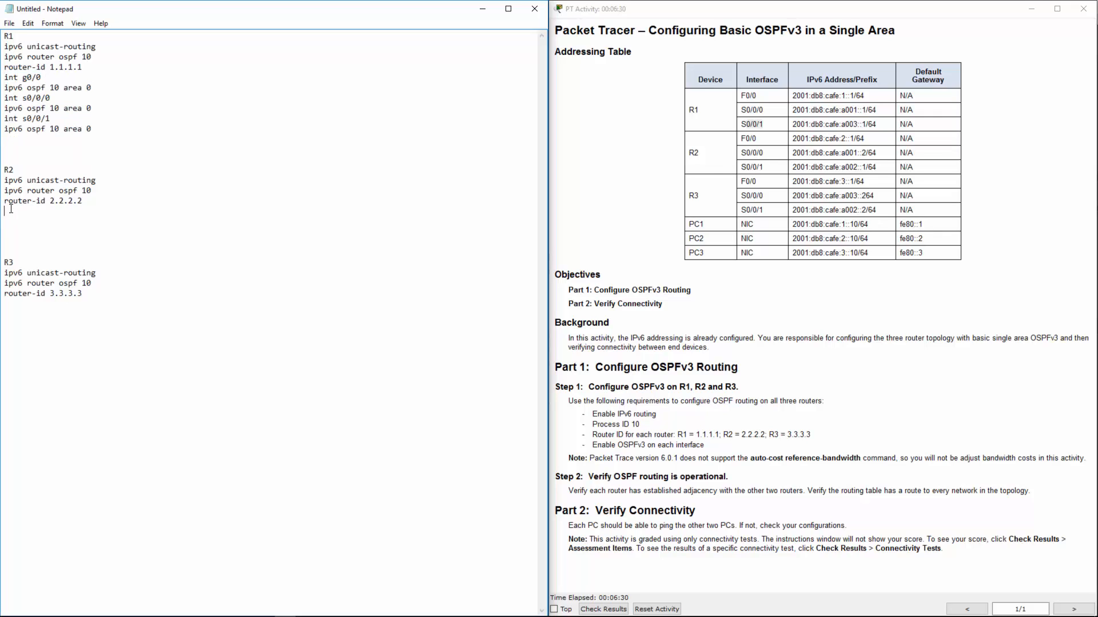
{"action": "left_click", "coordinate": [750, 146]}
{"action": "mouse_move", "coordinate": [765, 152]}
{"action": "left_mouse_down"}
{"action": "mouse_move", "coordinate": [745, 153]}
{"action": "mouse_move", "coordinate": [765, 166]}
{"action": "left_mouse_up"}
{"action": "left_click_drag", "start_coordinate": [825, 139], "coordinate": [797, 140]}
{"action": "left_click", "coordinate": [744, 148]}
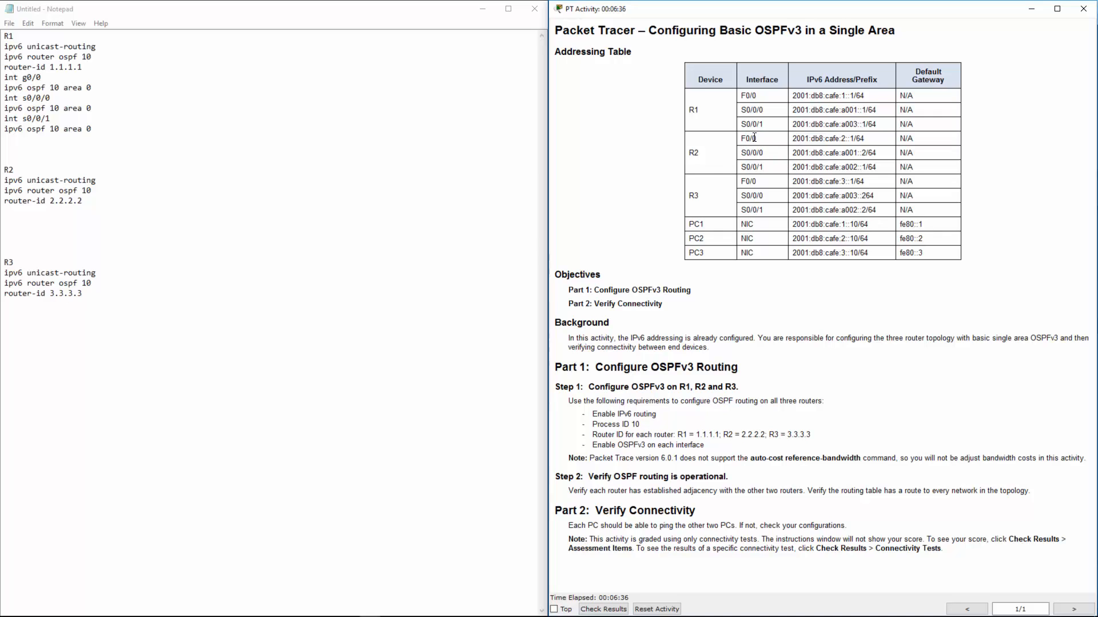
{"action": "left_click", "coordinate": [23, 214]}
{"action": "key", "text": "ctrl+v"}
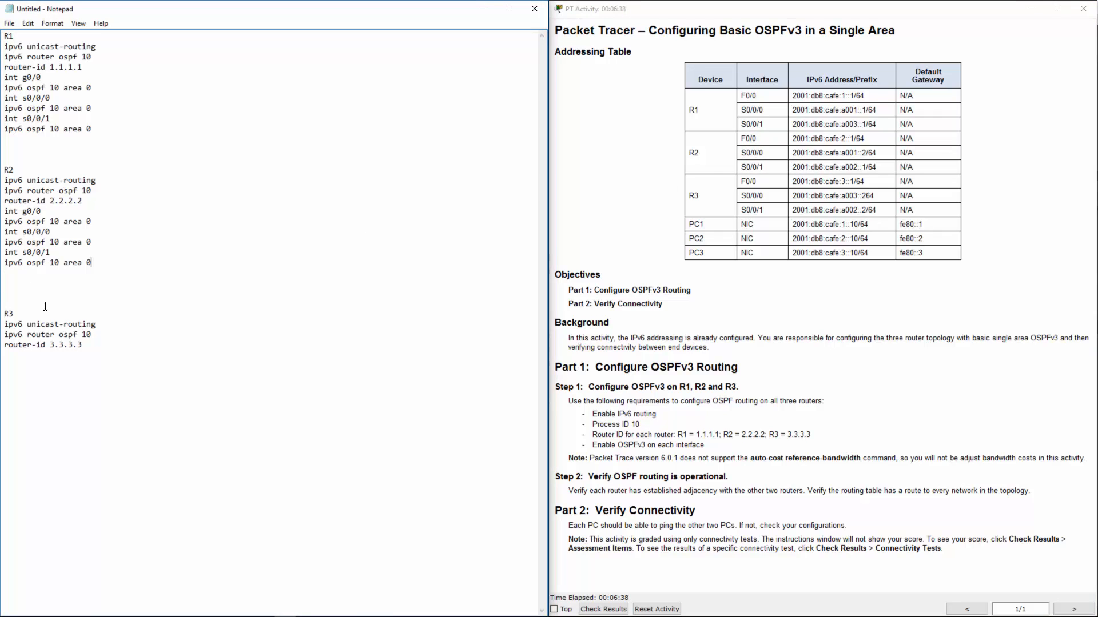
{"action": "left_click", "coordinate": [87, 345]}
{"action": "key", "text": "ctrl+v"}
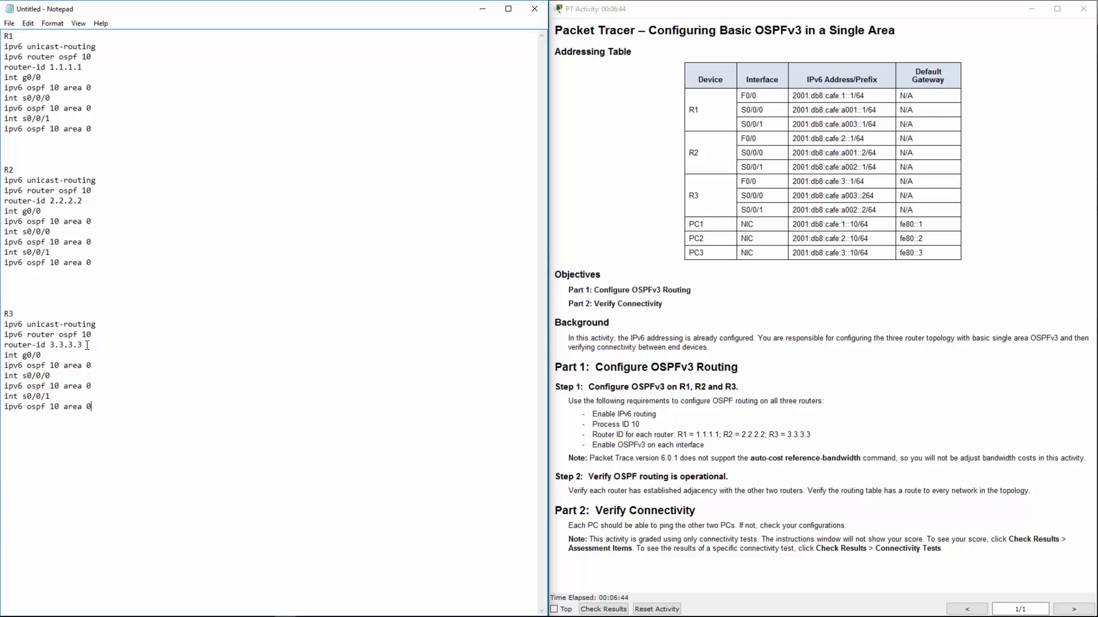
Step: Insert the commands en and conf t directly beneath the R1 heading
{"action": "left_click", "coordinate": [28, 36]}
{"action": "key", "text": "Return"}
{"action": "type", "text": "en"}
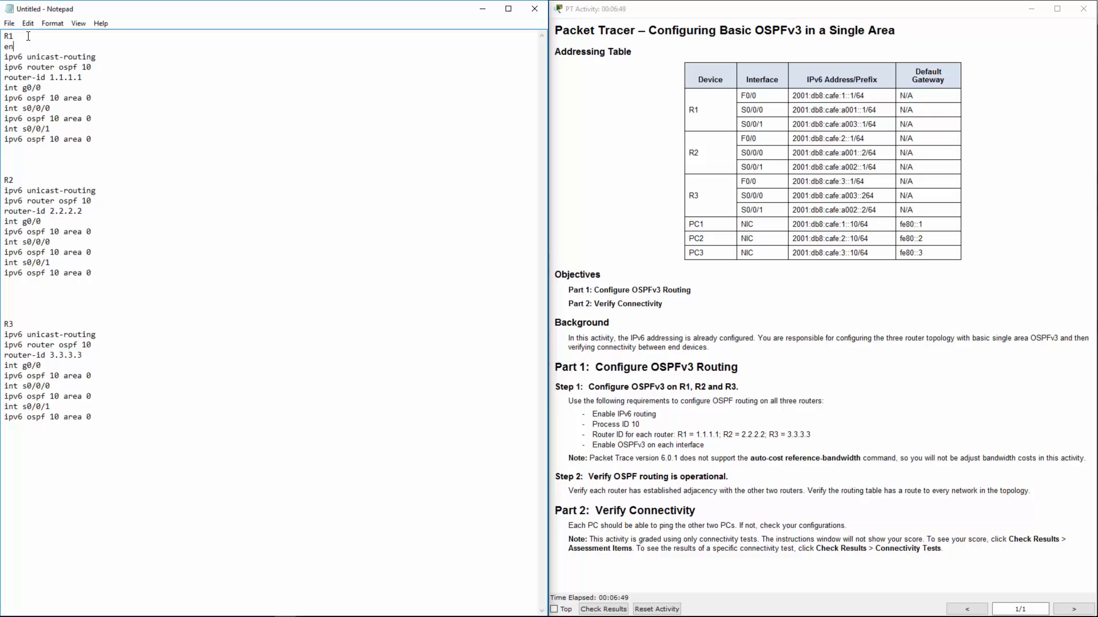
{"action": "key", "text": "Return"}
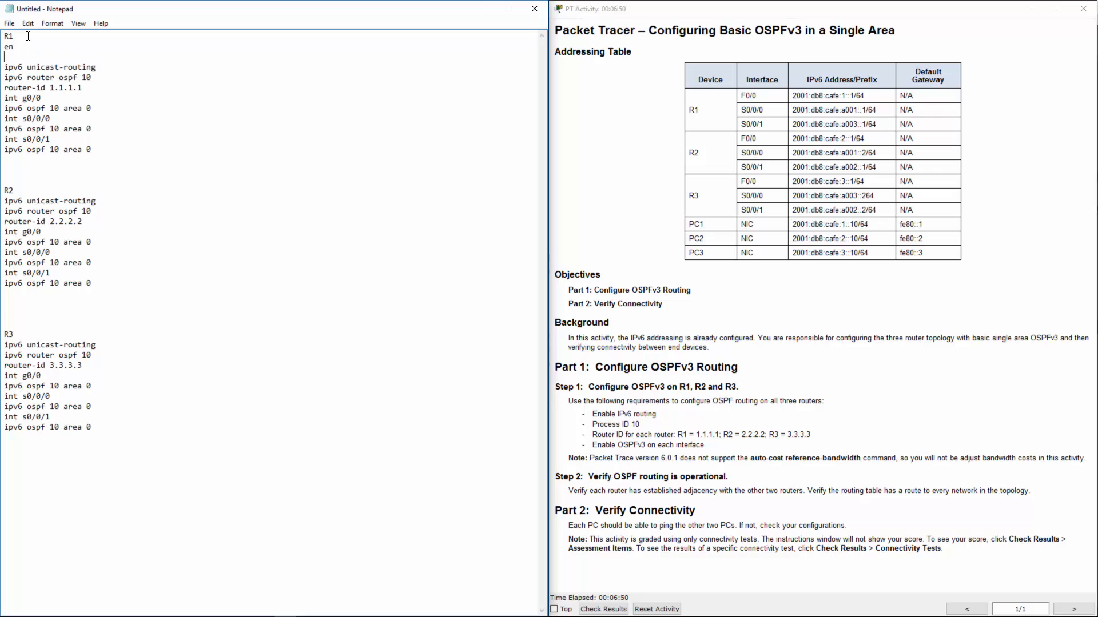
{"action": "type", "text": "conf t"}
Step: Copy R1's en and conf t lines beneath the R2 and R3 headings, each on its own line
{"action": "left_click_drag", "start_coordinate": [33, 57], "coordinate": [4, 46]}
{"action": "key", "text": "ctrl+c"}
{"action": "left_click", "coordinate": [19, 187]}
{"action": "key", "text": "ctrl+v"}
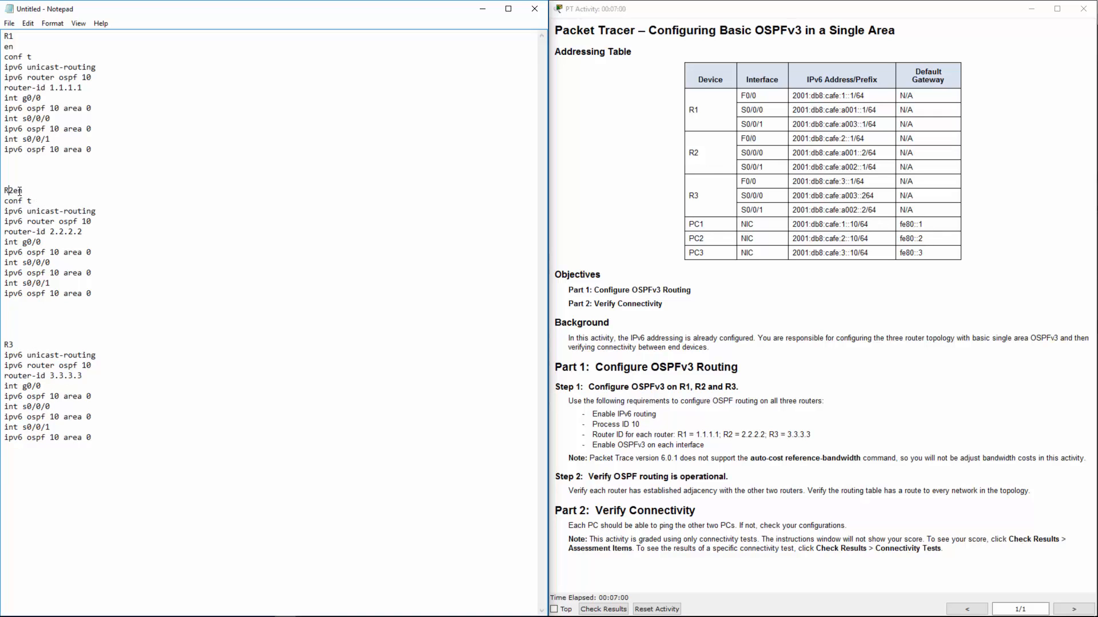
{"action": "left_click", "coordinate": [13, 191]}
{"action": "key", "text": "Return"}
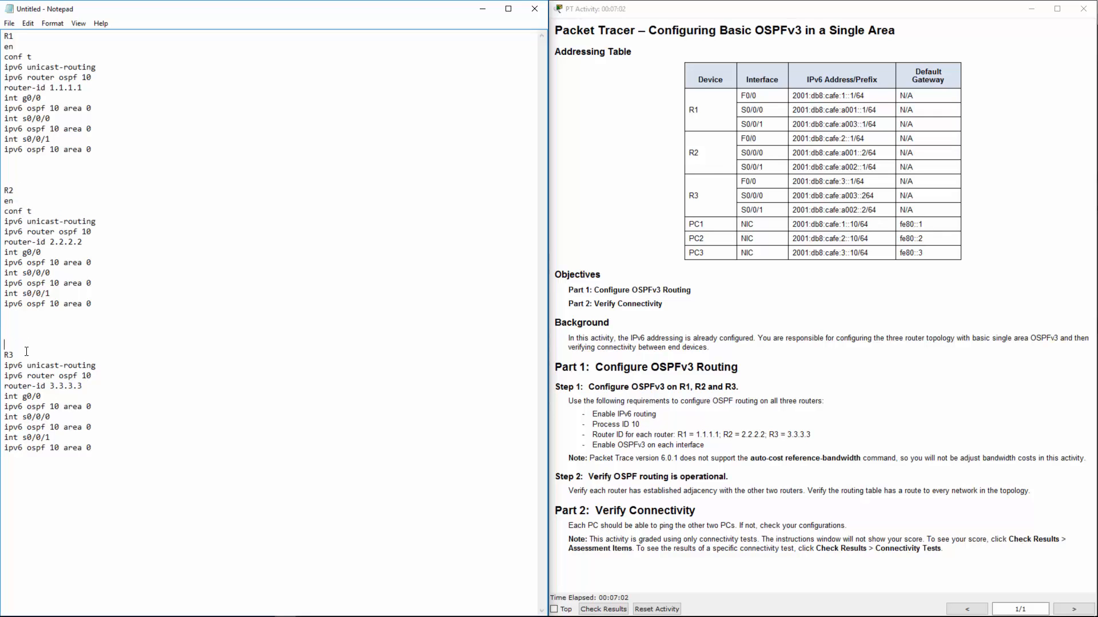
{"action": "left_click", "coordinate": [27, 351]}
{"action": "key", "text": "Return"}
{"action": "key", "text": "ctrl+v"}
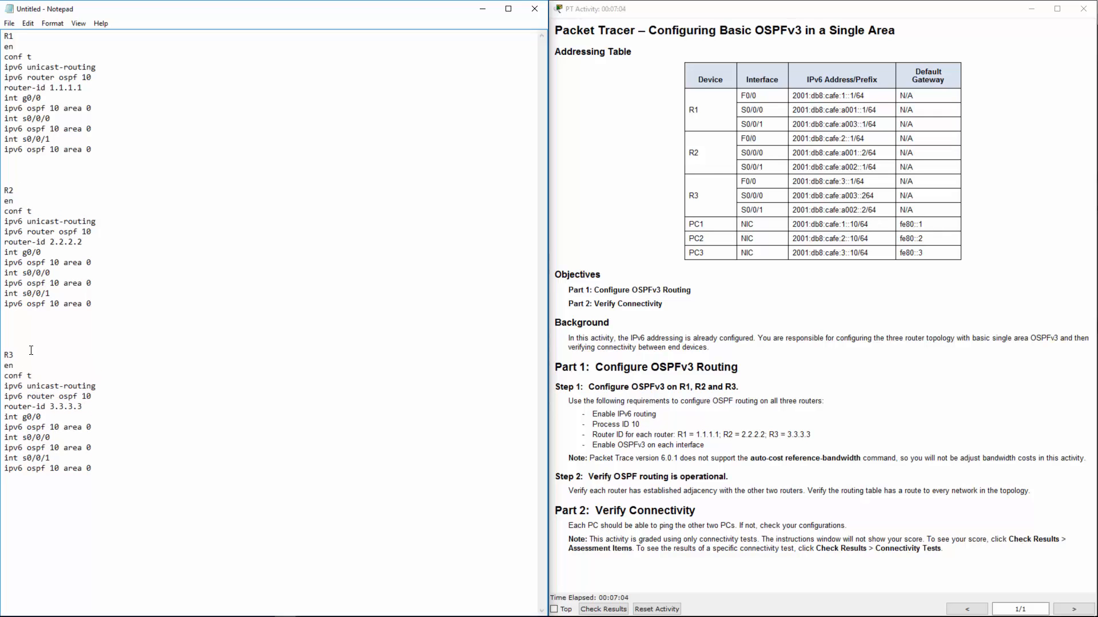
Step: Place Notepad beside the topology, switch to Packet Tracer and bring up router R1's CLI prompt, keeping the script visible
{"action": "left_click_drag", "start_coordinate": [235, 8], "coordinate": [791, 34]}
{"action": "left_click", "coordinate": [177, 302]}
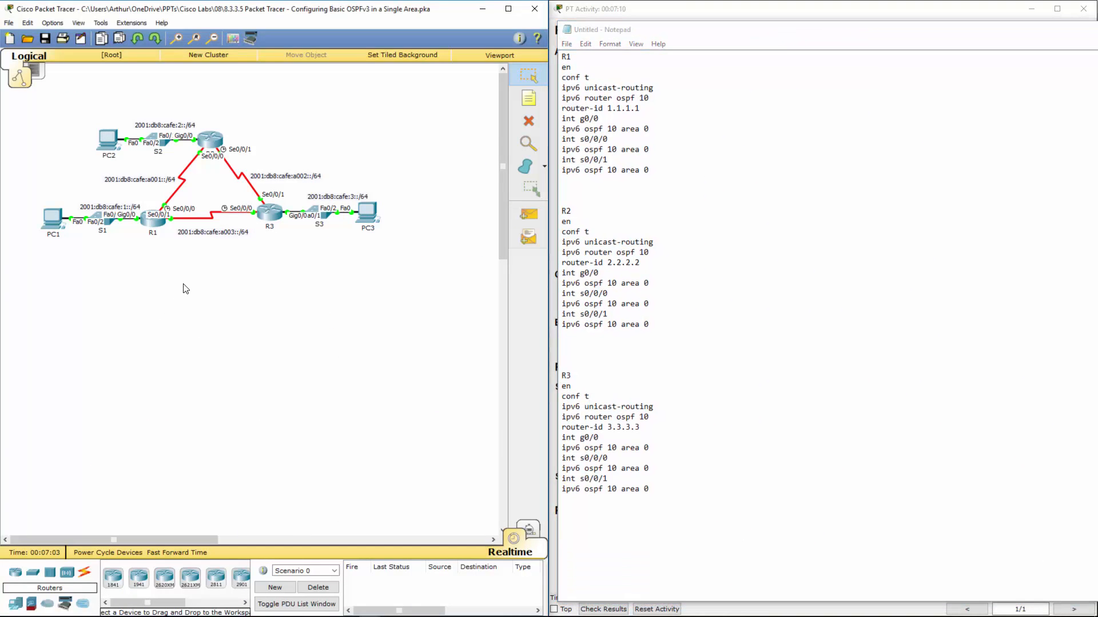
{"action": "left_click", "coordinate": [149, 220]}
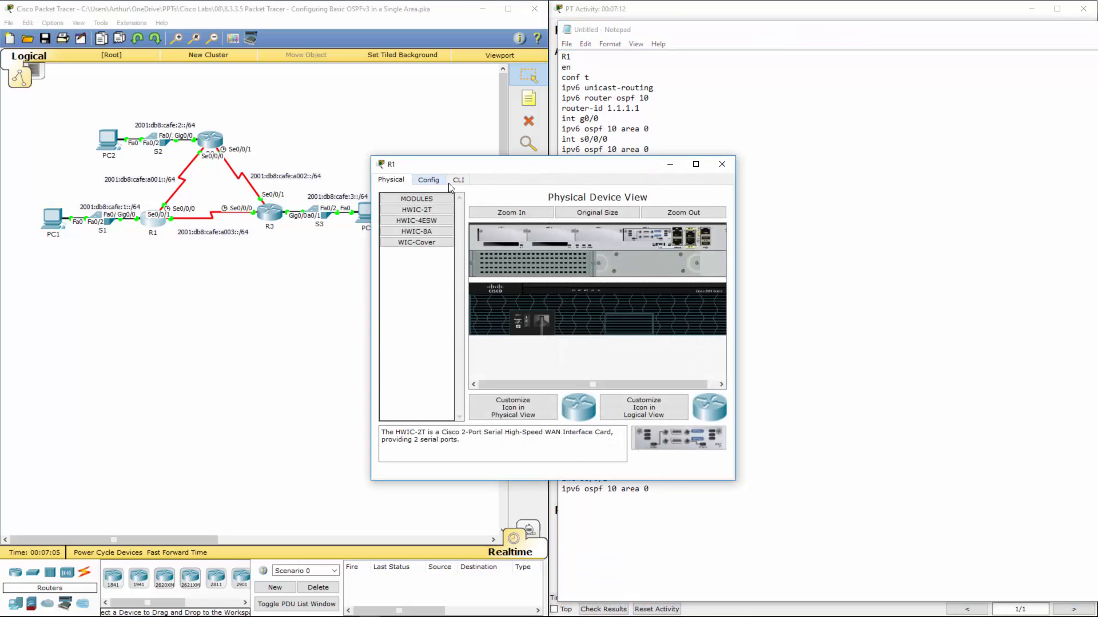
{"action": "left_click", "coordinate": [453, 180]}
{"action": "key", "text": "Return"}
{"action": "key", "text": "Return"}
{"action": "key", "text": "Return"}
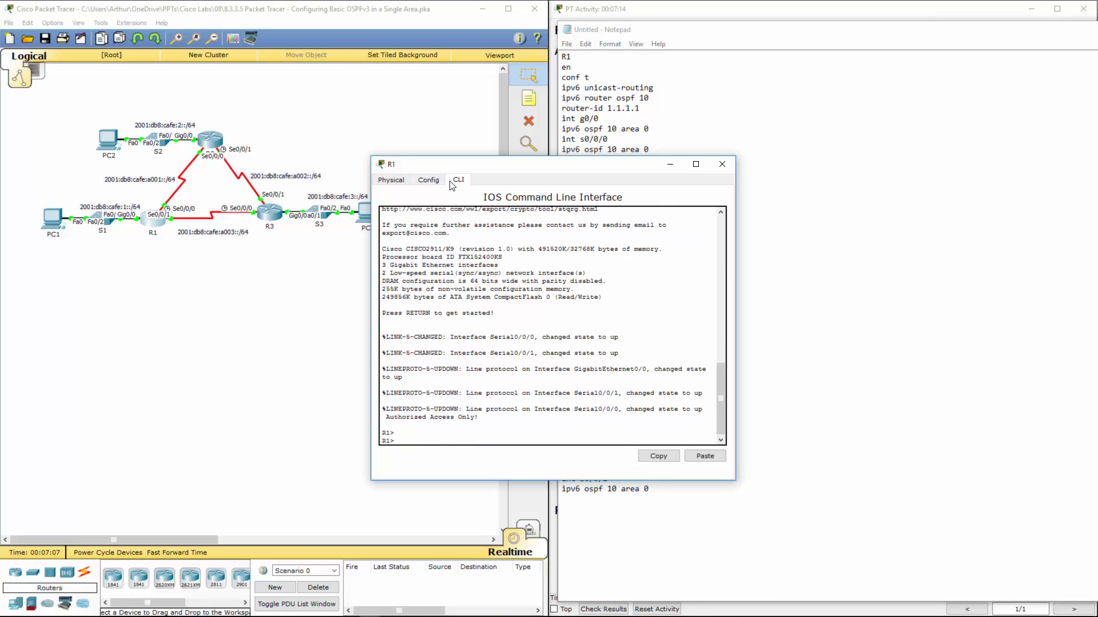
{"action": "left_click_drag", "start_coordinate": [592, 168], "coordinate": [362, 161]}
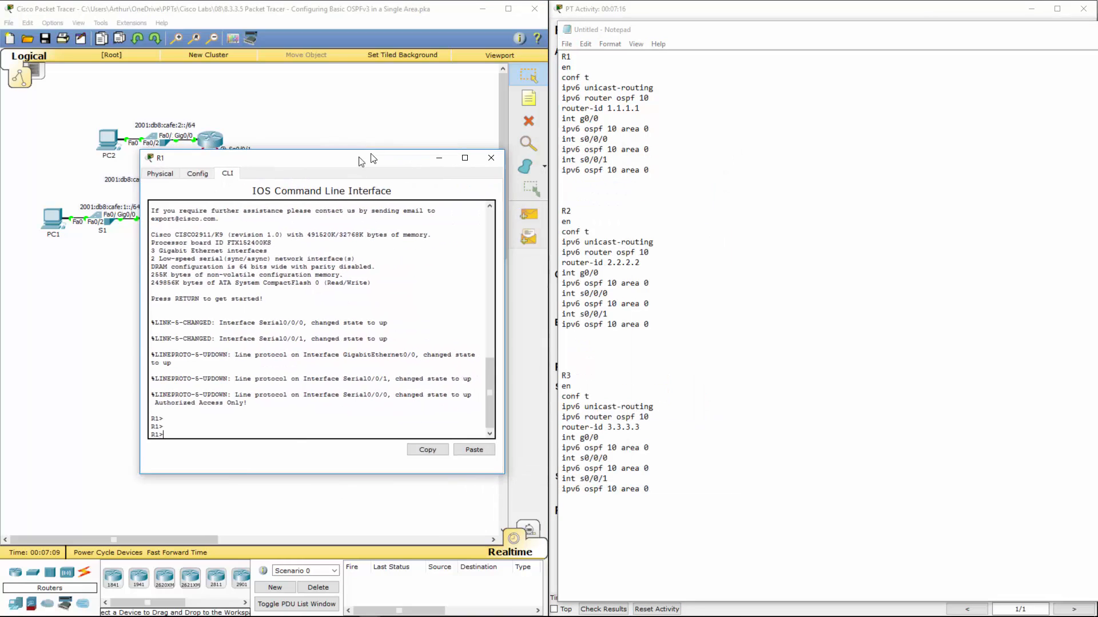
Step: Copy R1's full script from Notepad, from en to the last ipv6 ospf 10 area 0, and run it in R1's CLI
{"action": "left_click_drag", "start_coordinate": [653, 171], "coordinate": [563, 68]}
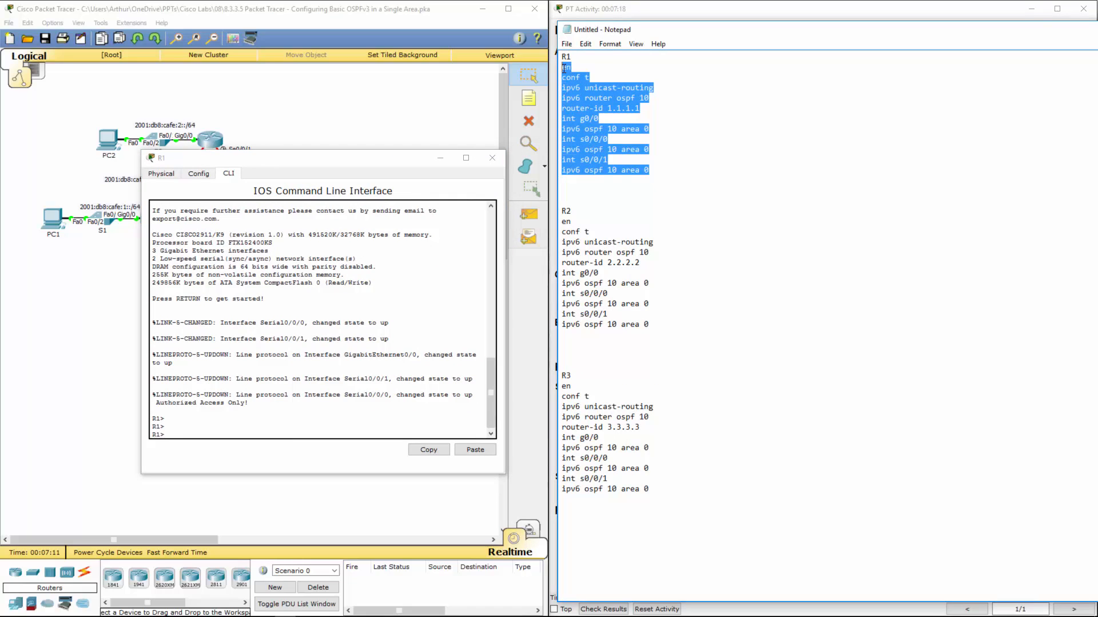
{"action": "right_click", "coordinate": [570, 75]}
{"action": "left_click", "coordinate": [592, 112]}
{"action": "left_click", "coordinate": [474, 451]}
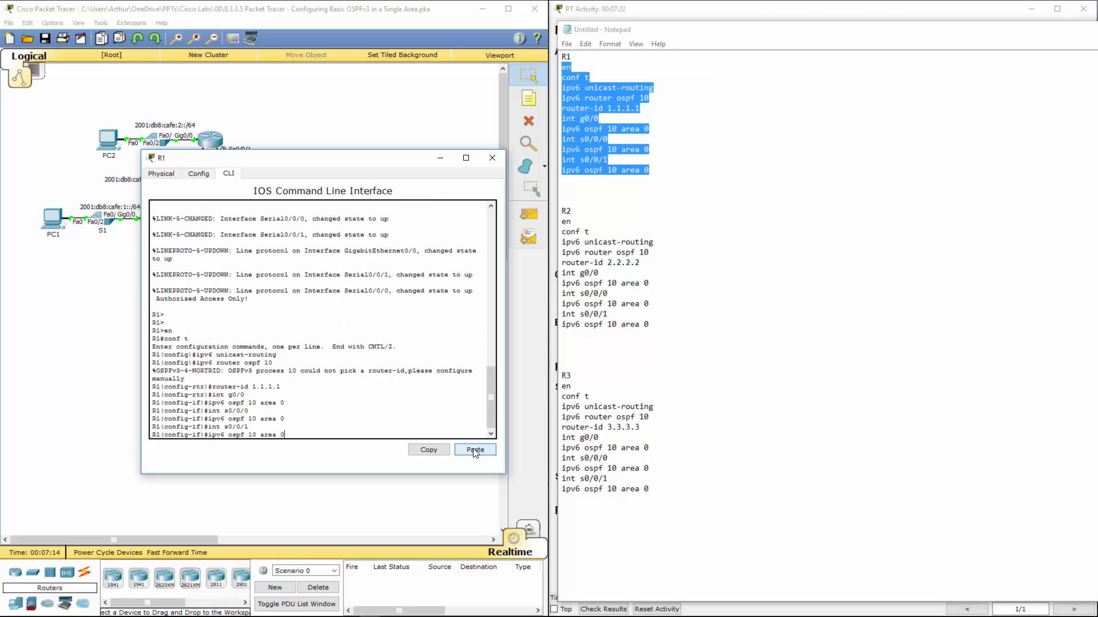
{"action": "key", "text": "Return"}
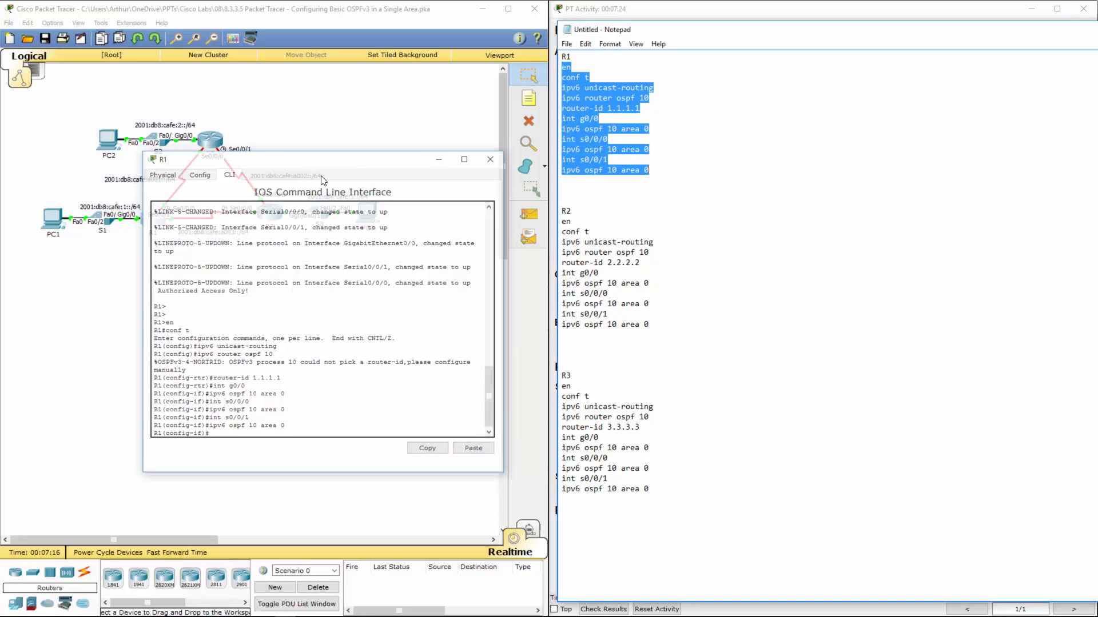
Step: Copy R2's script with router-id 2.2.2.2 from Notepad, run it in router R2's CLI and close R2's window
{"action": "left_click", "coordinate": [221, 142]}
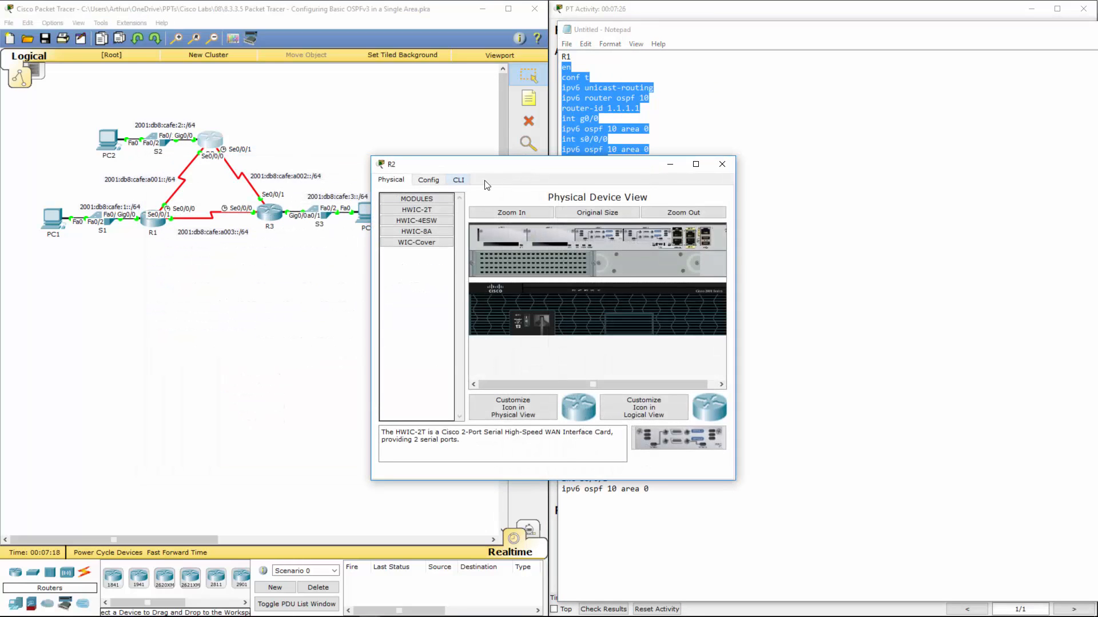
{"action": "left_click", "coordinate": [458, 180]}
{"action": "left_click_drag", "start_coordinate": [514, 164], "coordinate": [265, 154]}
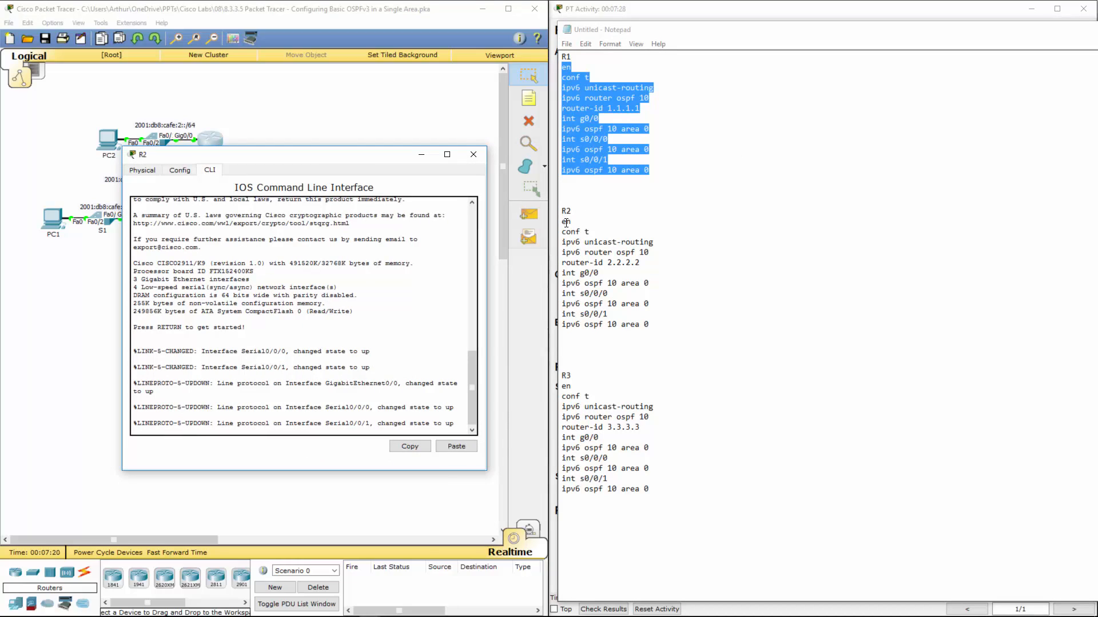
{"action": "left_click_drag", "start_coordinate": [563, 222], "coordinate": [649, 324]}
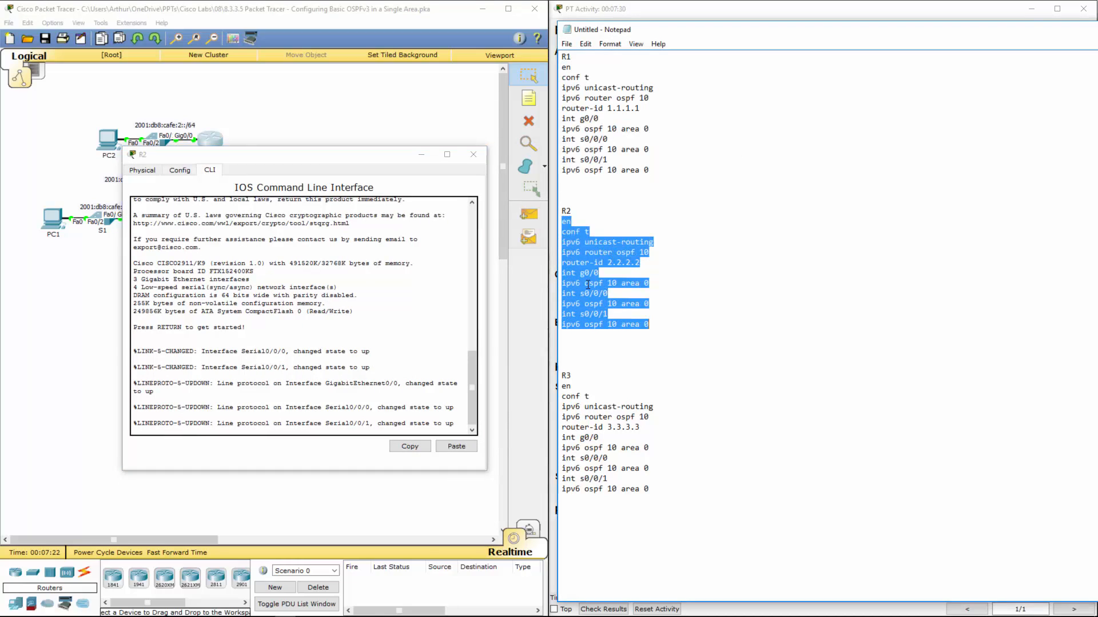
{"action": "right_click", "coordinate": [587, 284]}
{"action": "left_click", "coordinate": [606, 314]}
{"action": "left_click", "coordinate": [417, 397]}
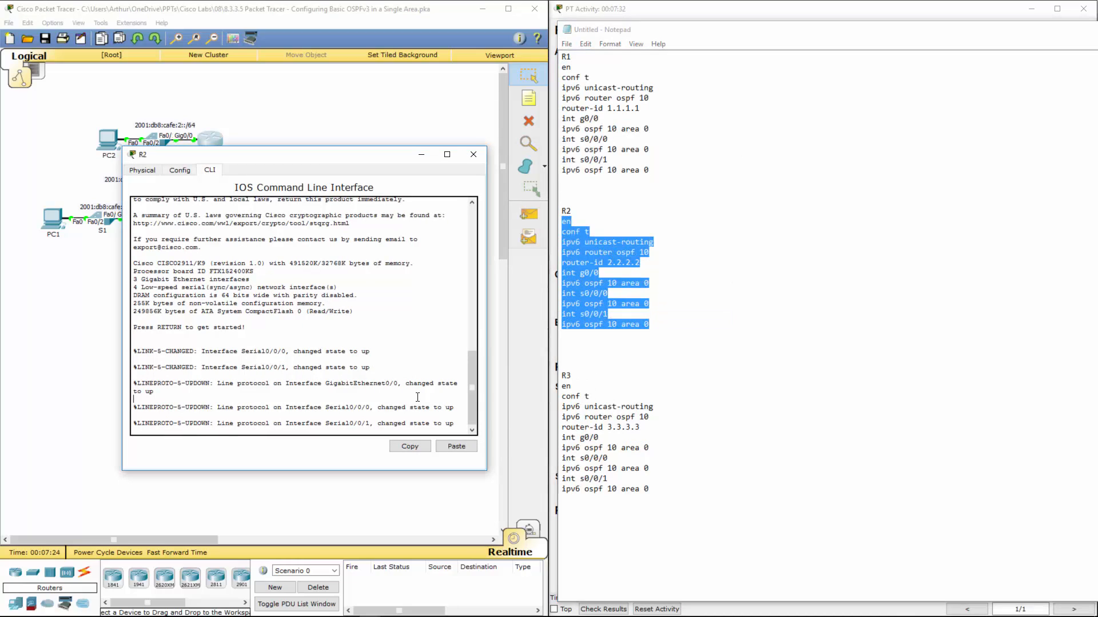
{"action": "key", "text": "Return"}
{"action": "key", "text": "Return"}
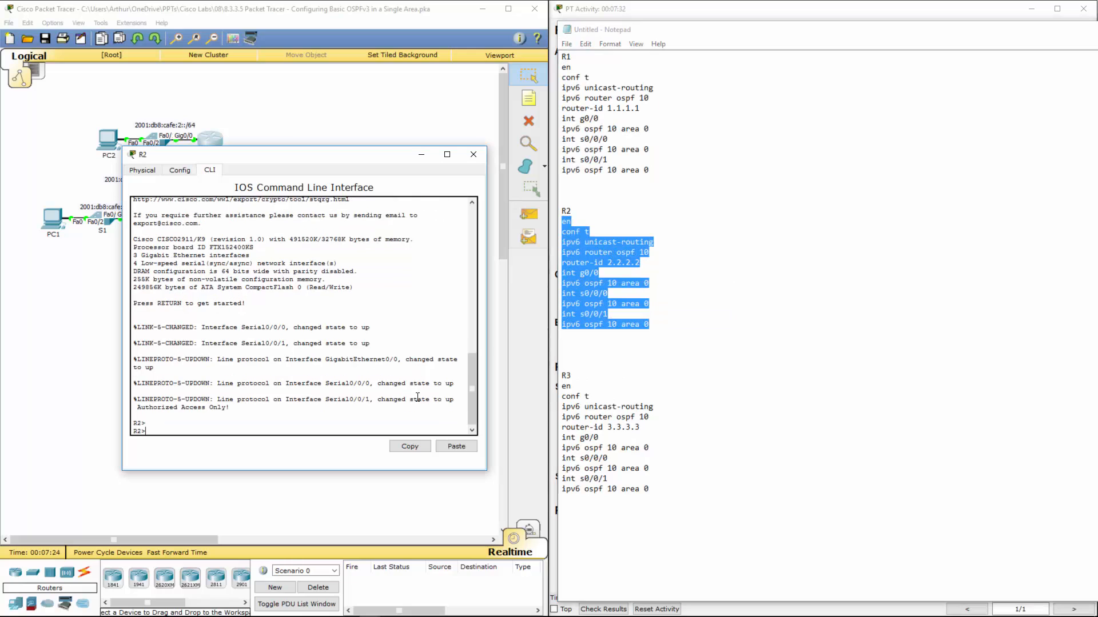
{"action": "left_click", "coordinate": [464, 450]}
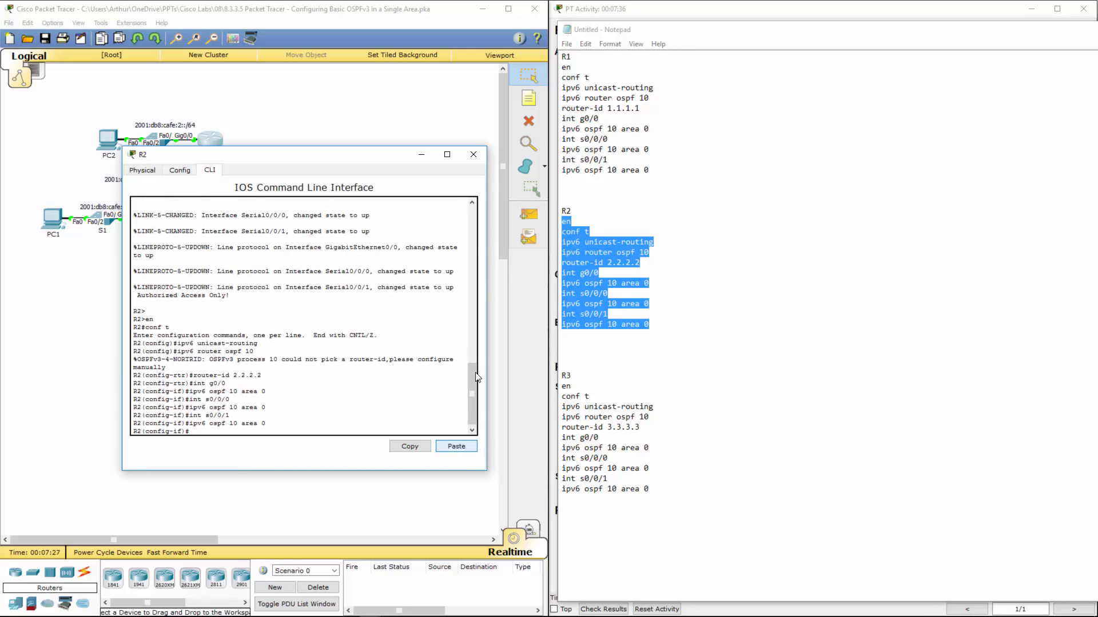
{"action": "left_click", "coordinate": [474, 155]}
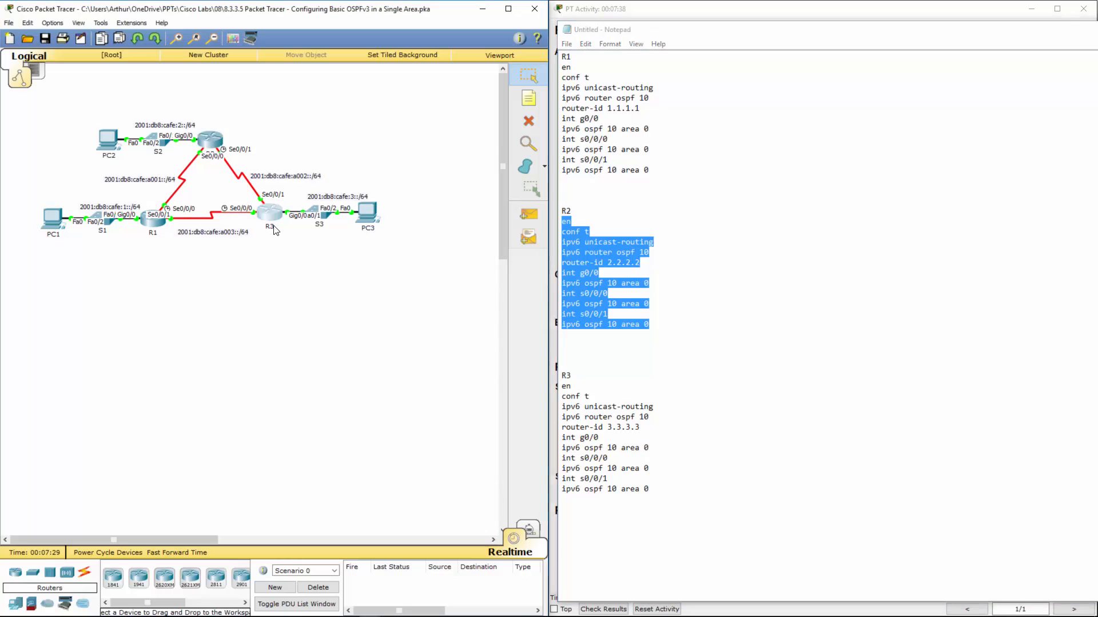
Step: Copy R3's script with router-id 3.3.3.3 from Notepad and run it in router R3's CLI
{"action": "left_click", "coordinate": [268, 213]}
{"action": "left_click", "coordinate": [459, 180]}
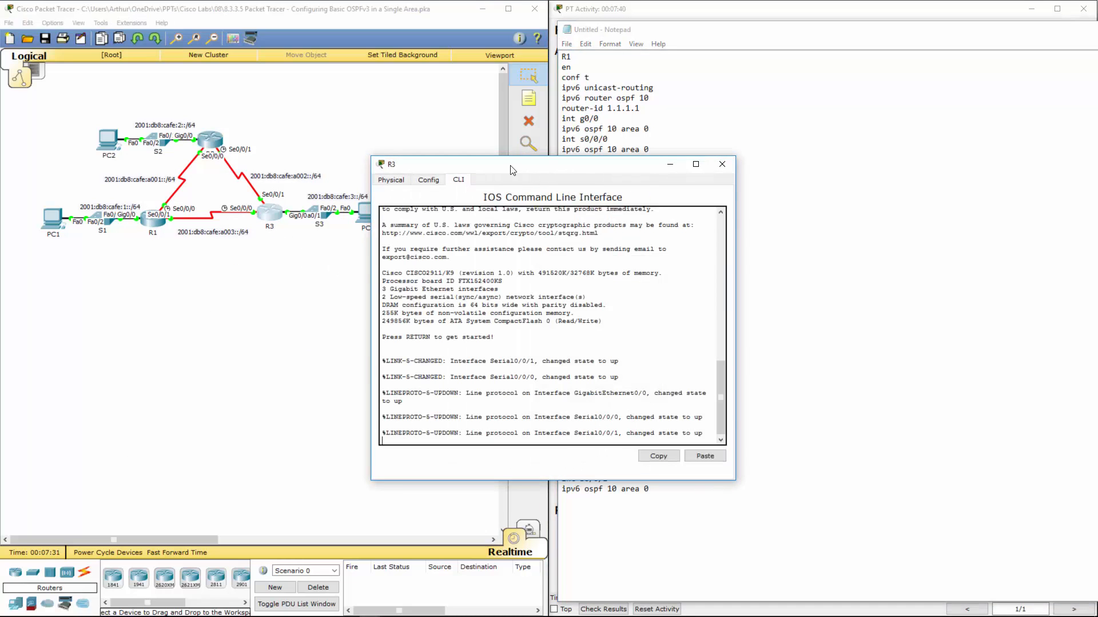
{"action": "left_click_drag", "start_coordinate": [511, 166], "coordinate": [263, 167]}
{"action": "left_click_drag", "start_coordinate": [650, 490], "coordinate": [565, 385]}
{"action": "right_click", "coordinate": [566, 391]}
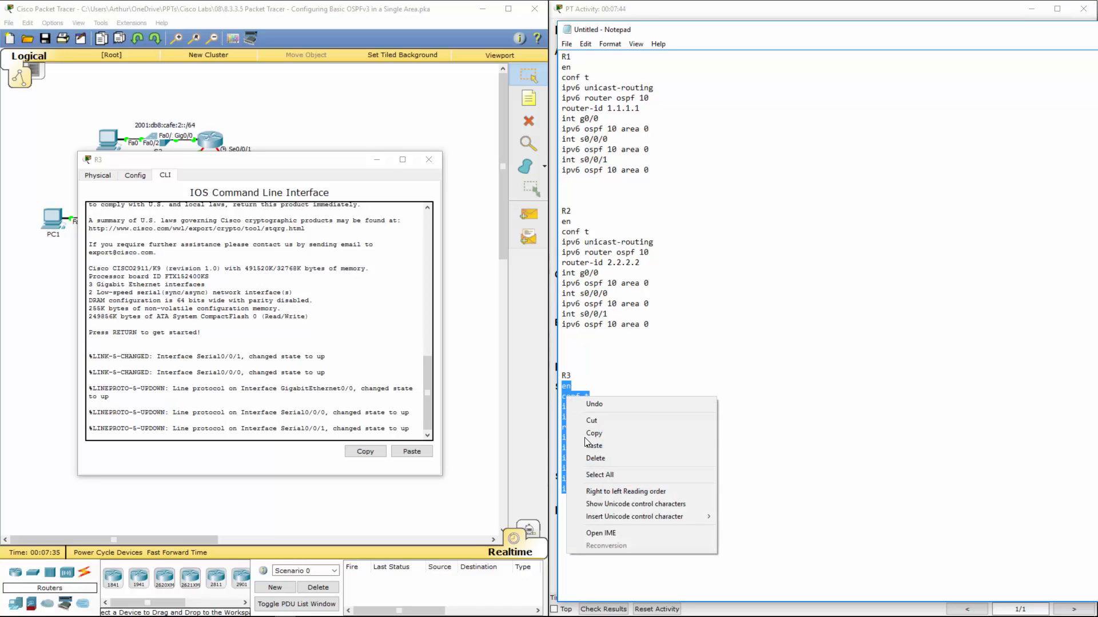
{"action": "left_click", "coordinate": [589, 434]}
{"action": "left_click", "coordinate": [377, 417]}
{"action": "key", "text": "Return"}
{"action": "key", "text": "Return"}
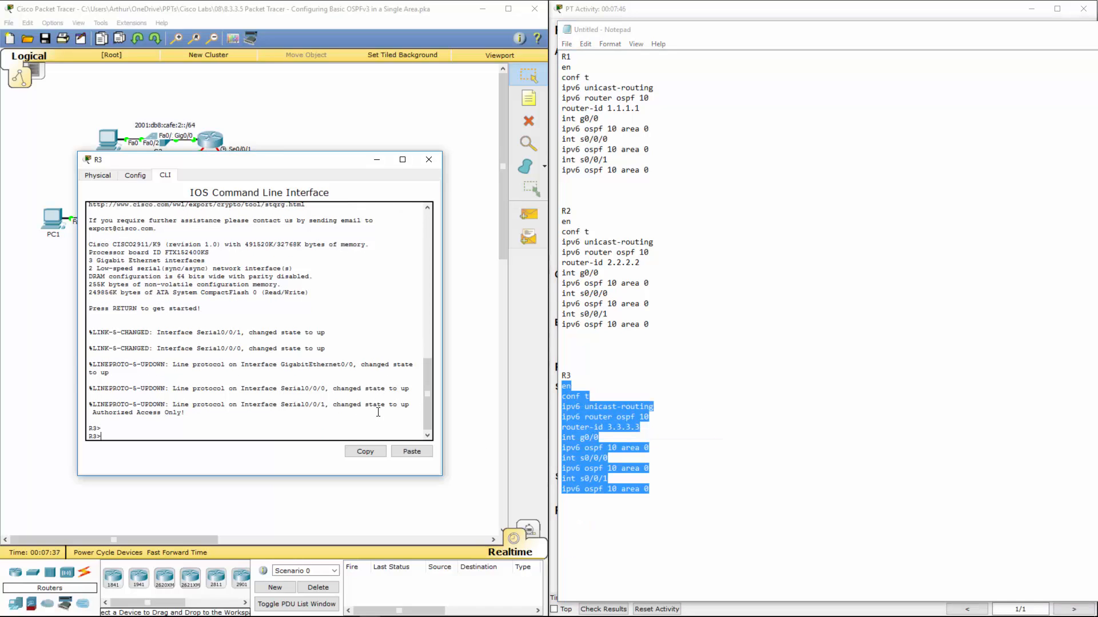
{"action": "left_click", "coordinate": [403, 453]}
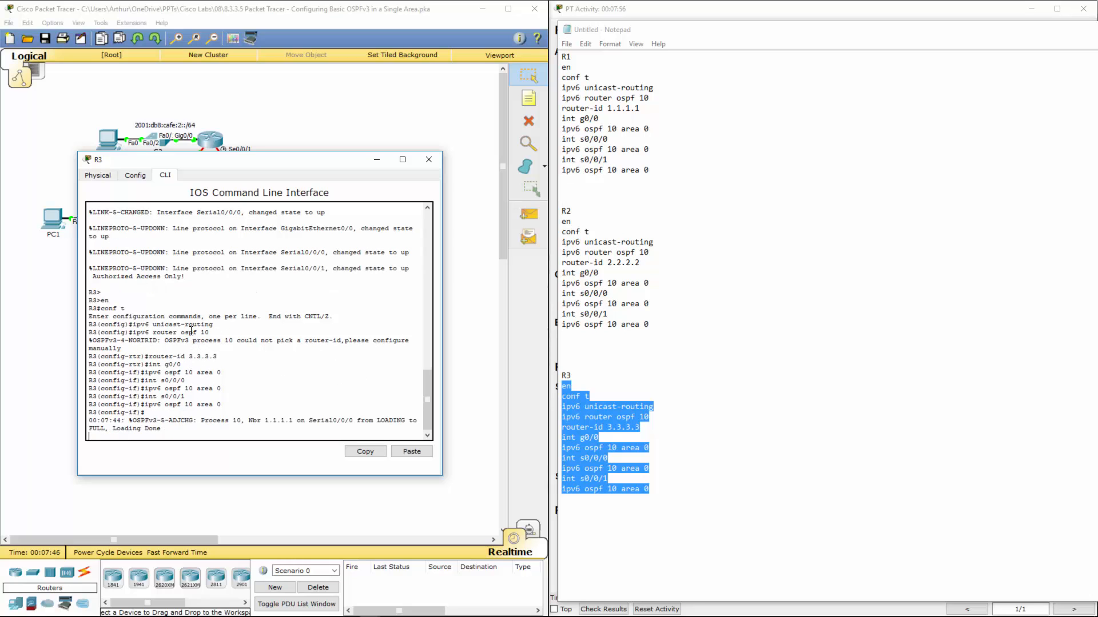
Step: Examine the OSPFv3 router ID notice and the router-id command in R3's CLI output, and close R3's window
{"action": "left_click_drag", "start_coordinate": [166, 338], "coordinate": [294, 337]}
{"action": "left_click", "coordinate": [293, 337]}
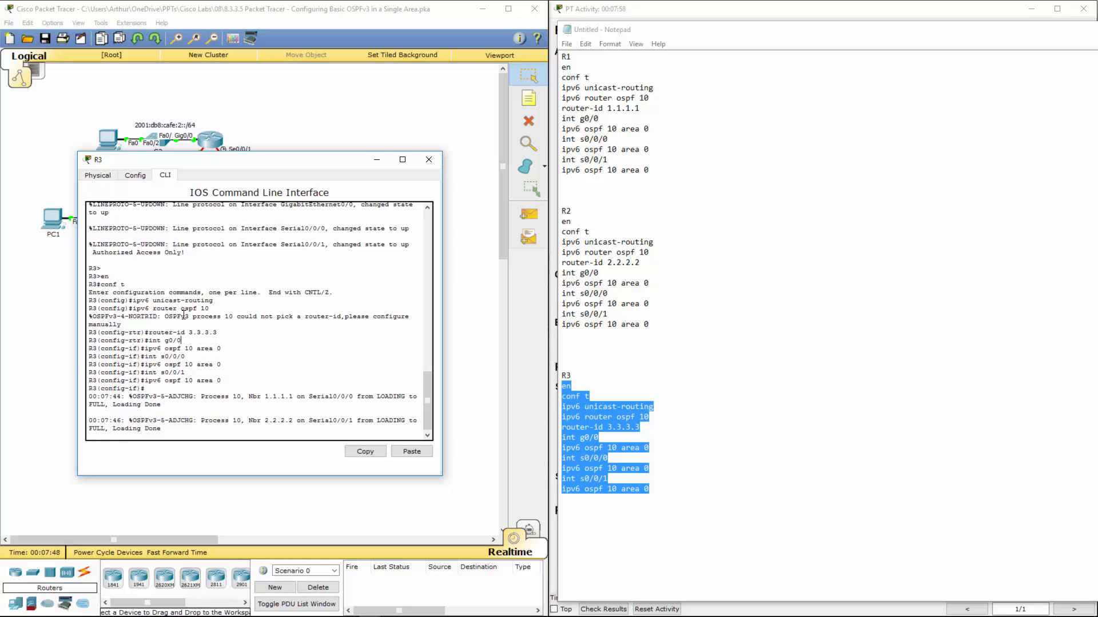
{"action": "left_click_drag", "start_coordinate": [180, 316], "coordinate": [410, 326]}
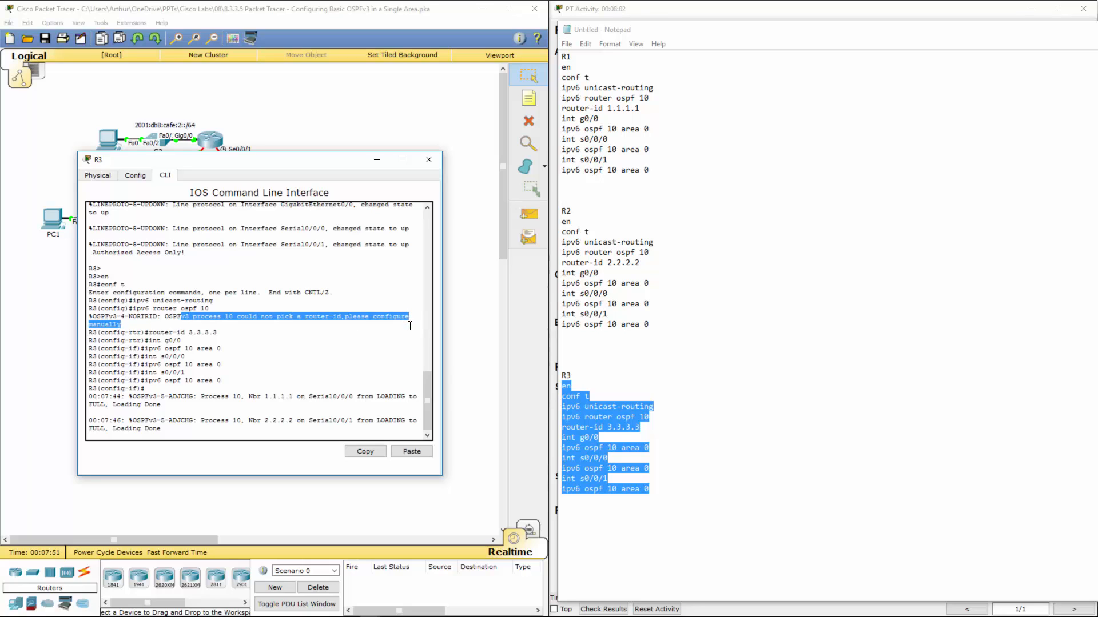
{"action": "left_click_drag", "start_coordinate": [218, 332], "coordinate": [151, 332]}
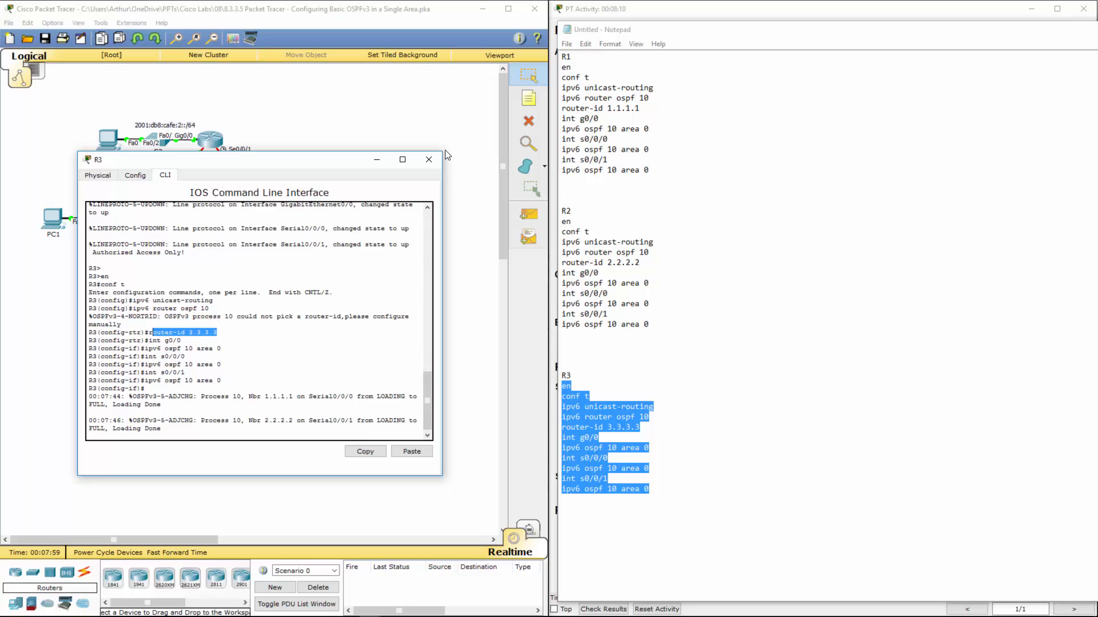
{"action": "left_click", "coordinate": [428, 159]}
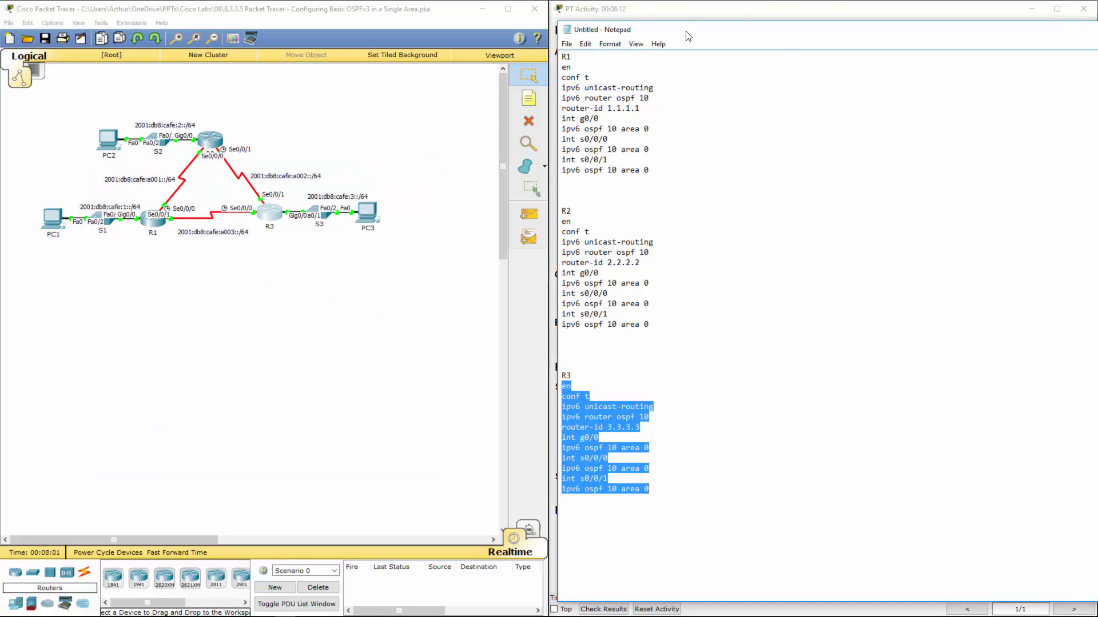
Step: Hide Notepad to read Step 2 of the instructions, and exit configuration mode in R1's CLI with end
{"action": "left_click", "coordinate": [1031, 30]}
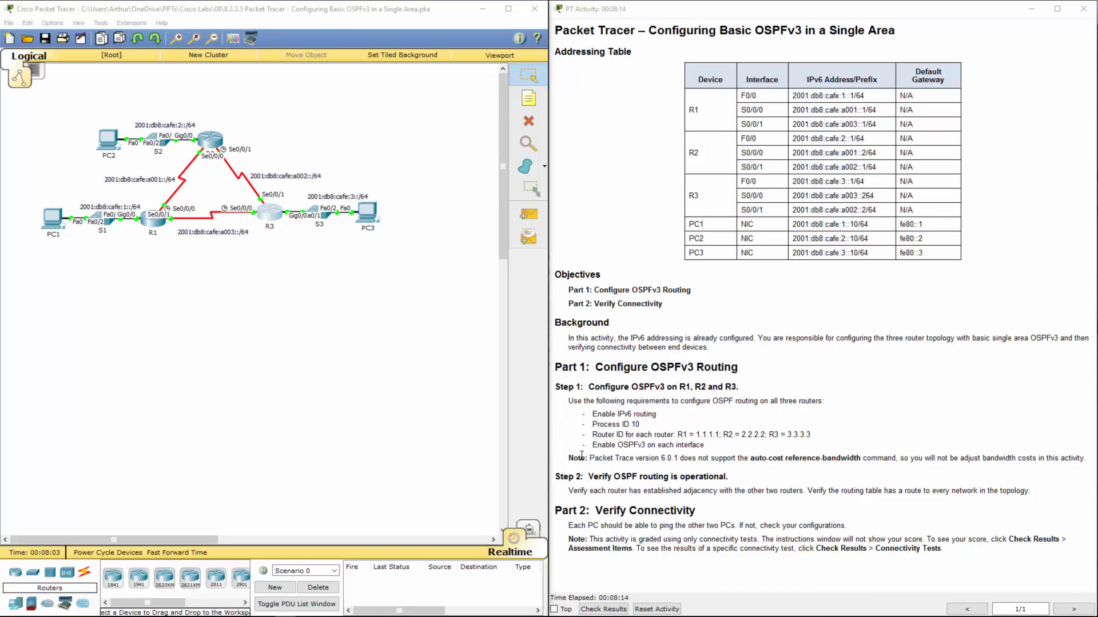
{"action": "left_click_drag", "start_coordinate": [608, 477], "coordinate": [728, 477]}
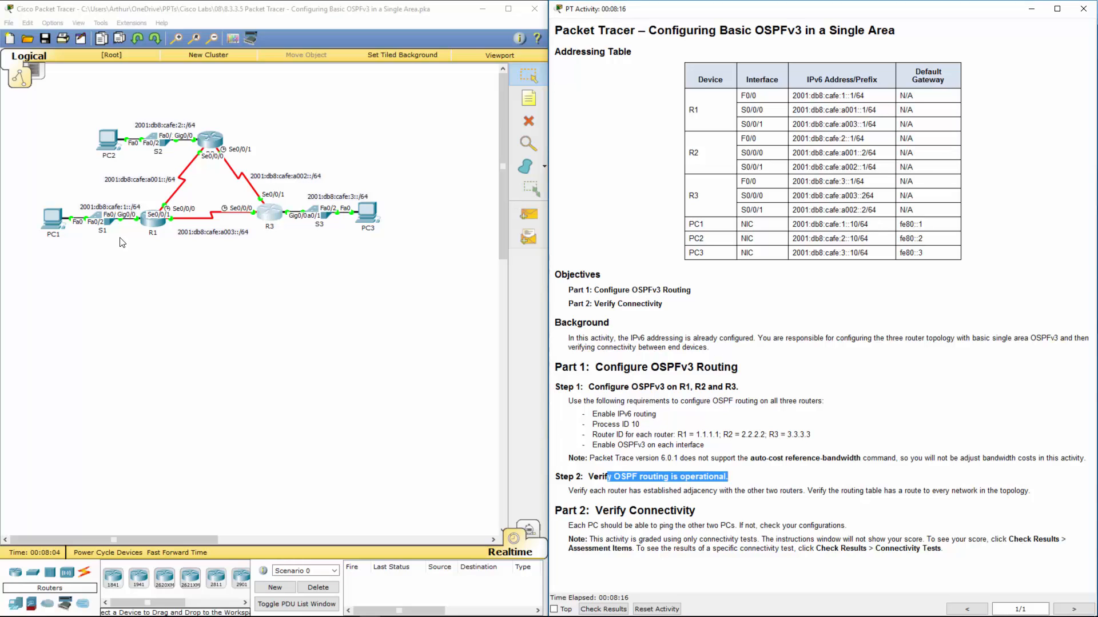
{"action": "left_click", "coordinate": [151, 231]}
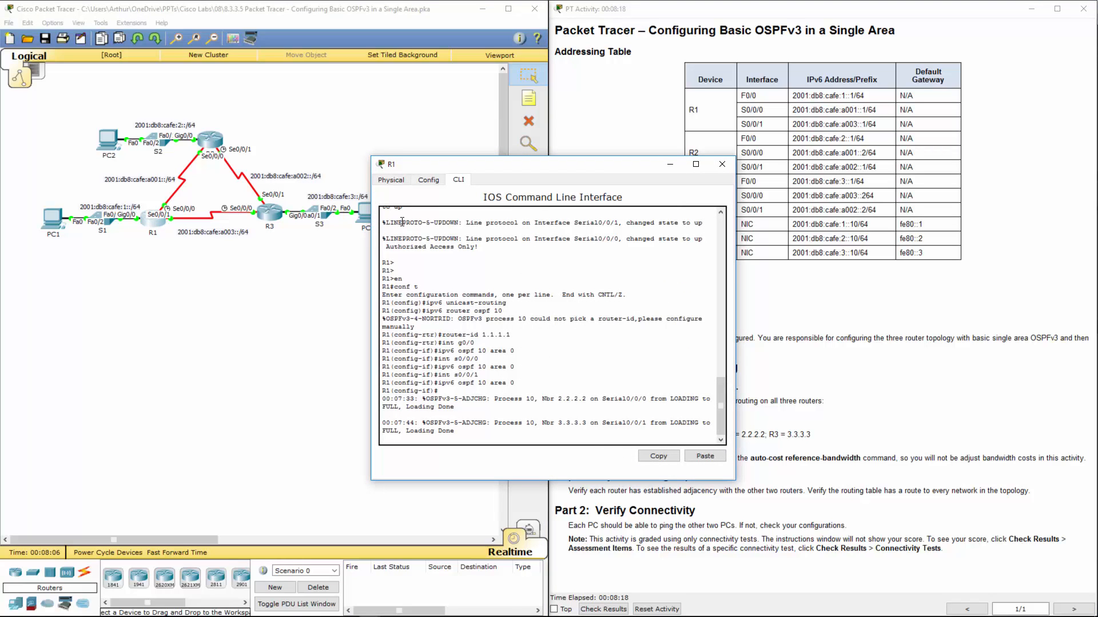
{"action": "key", "text": "Return"}
{"action": "type", "text": "end"}
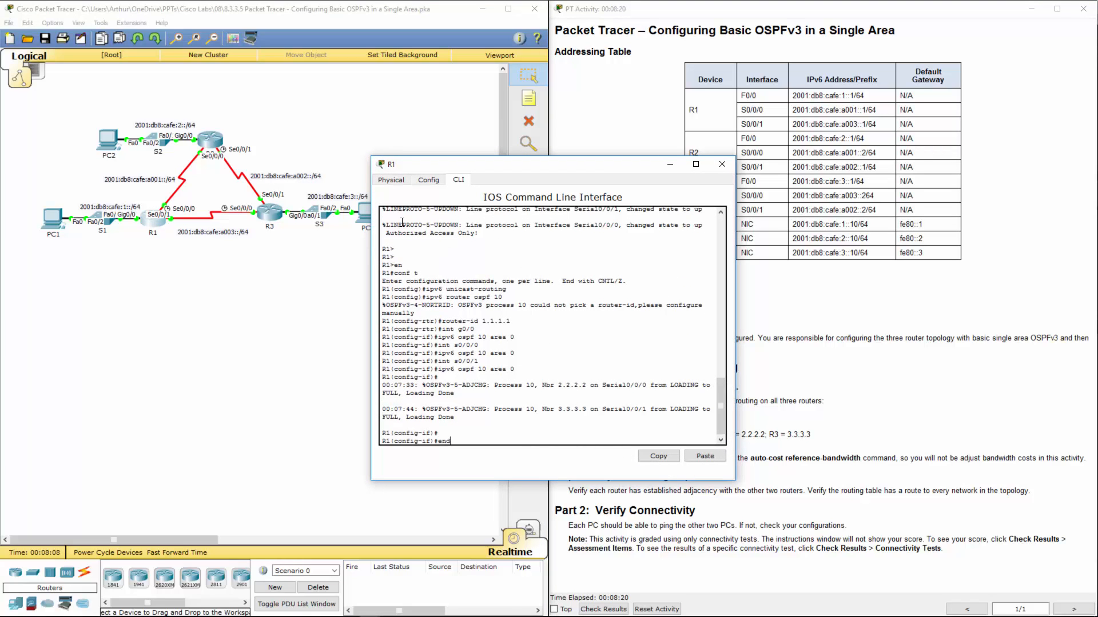
{"action": "key", "text": "Return"}
{"action": "key", "text": "Return"}
{"action": "key", "text": "Return"}
{"action": "key", "text": "Return"}
{"action": "key", "text": "Return"}
Step: Run show ipv6 route on R1 and examine the OSPF routes through the end of the routing table
{"action": "type", "text": "s"}
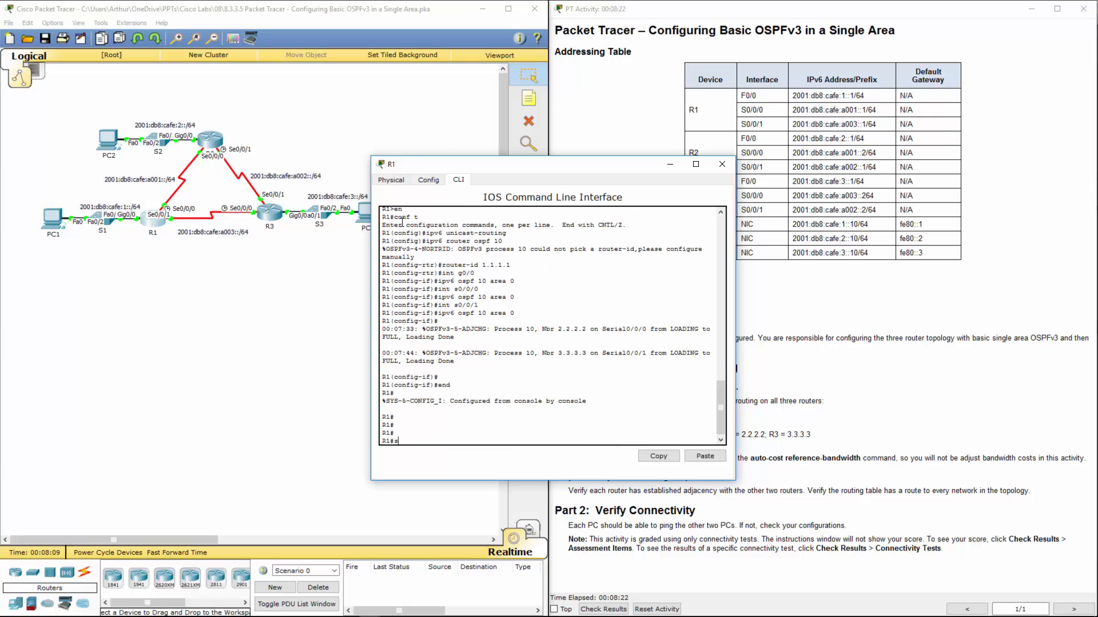
{"action": "type", "text": "how ipv6 route"}
{"action": "key", "text": "Return"}
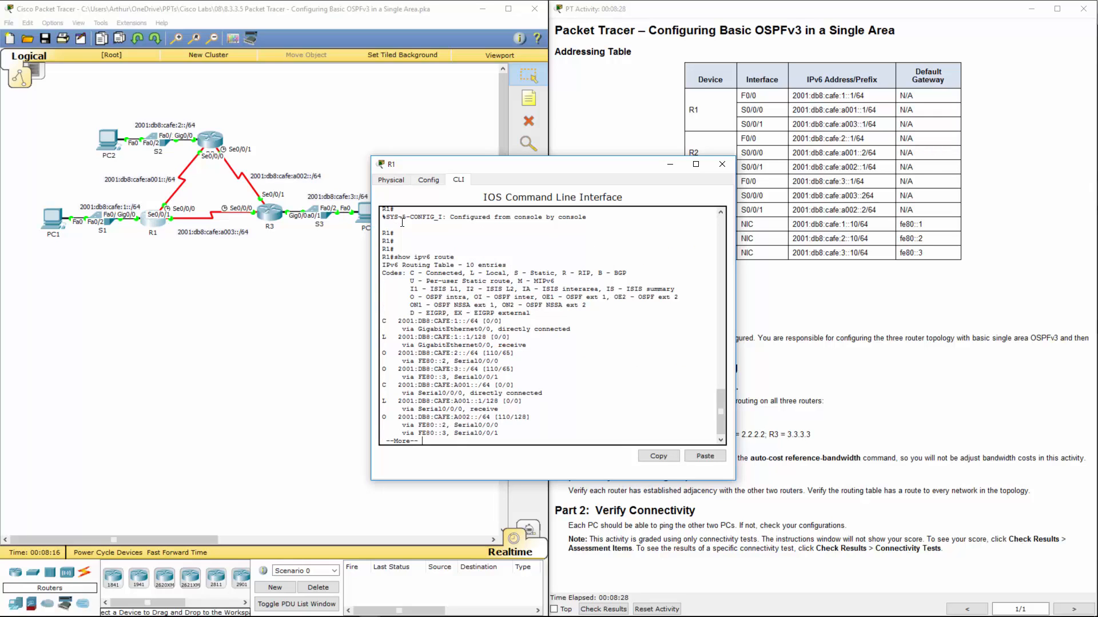
{"action": "left_click_drag", "start_coordinate": [382, 352], "coordinate": [540, 379]}
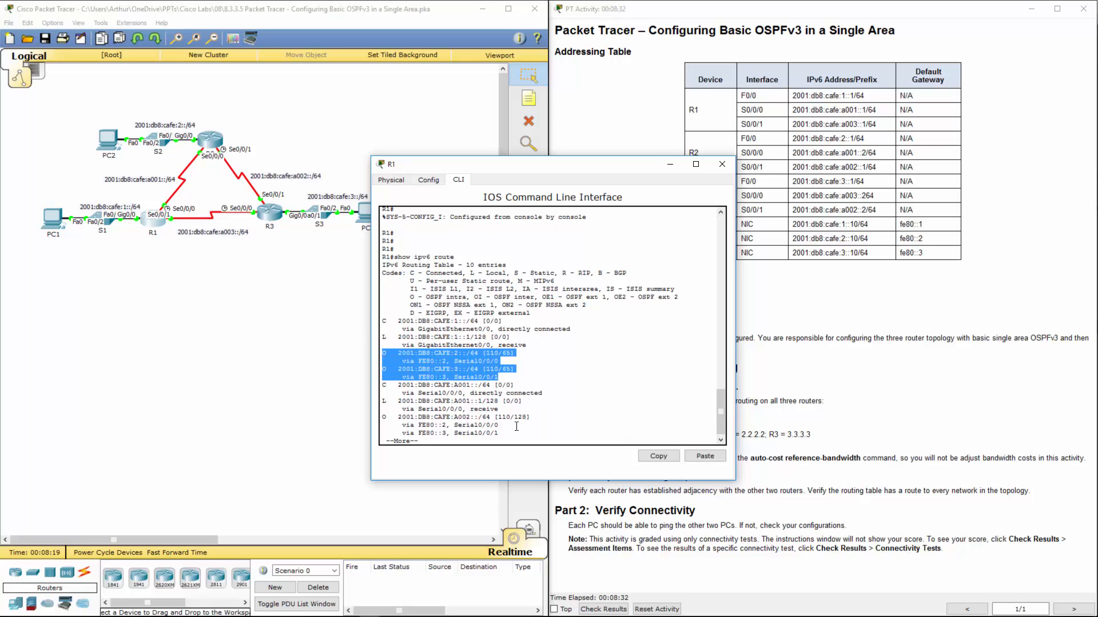
{"action": "left_click", "coordinate": [497, 422]}
{"action": "key", "text": "space"}
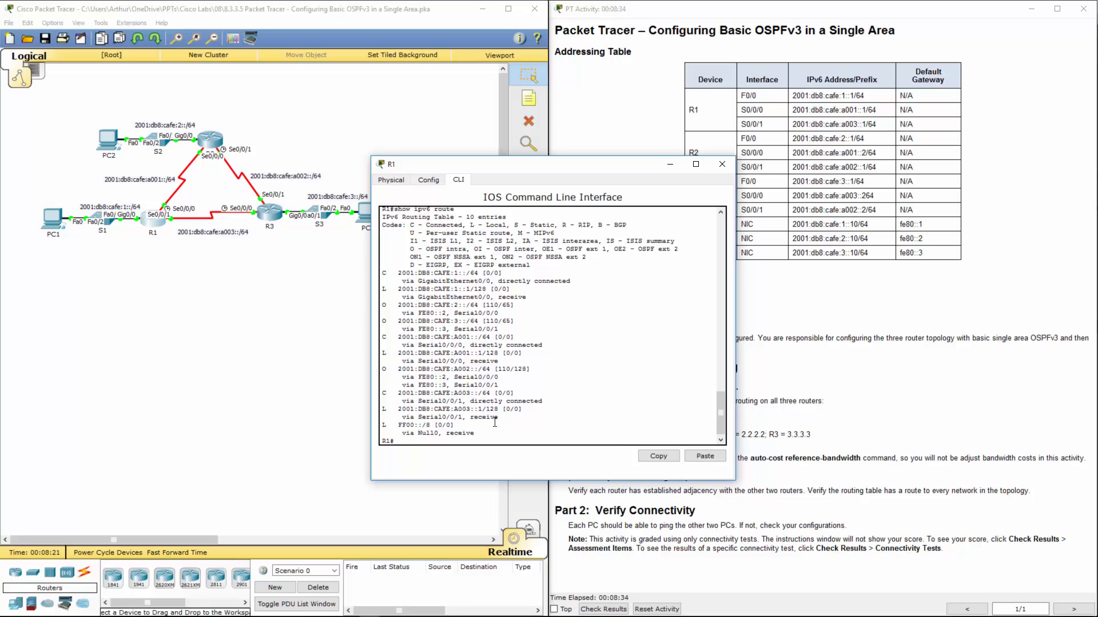
Step: Close R1's window, open R2's CLI and exit its configuration mode with end
{"action": "left_click", "coordinate": [722, 164]}
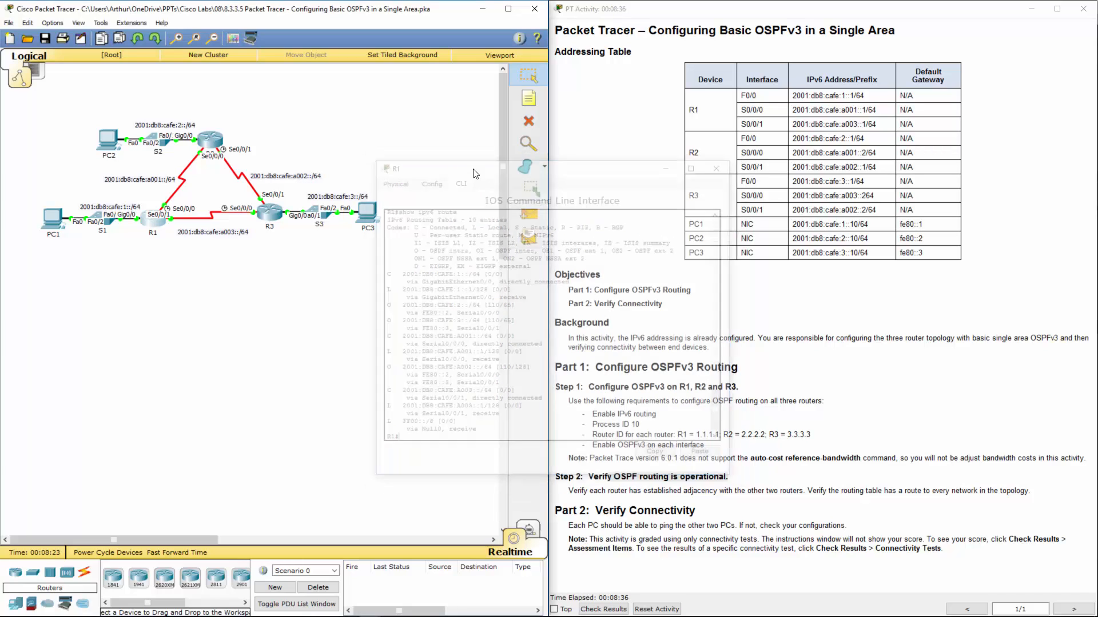
{"action": "left_click", "coordinate": [210, 139]}
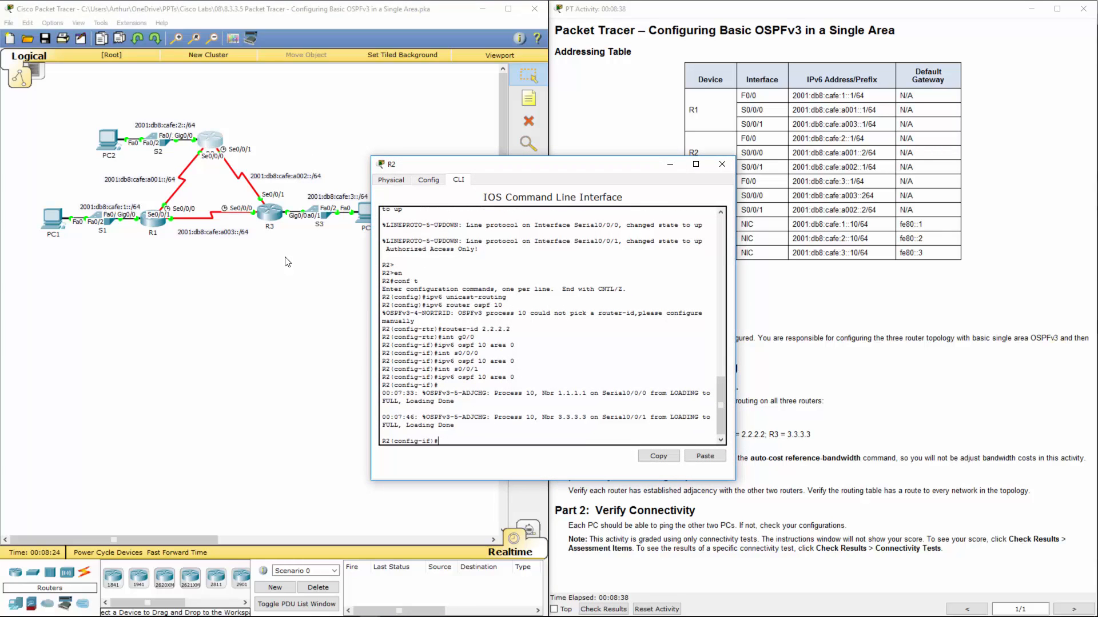
{"action": "type", "text": "end"}
{"action": "key", "text": "Return"}
{"action": "key", "text": "Return"}
{"action": "key", "text": "Return"}
Step: Run show ipv6 route on R2, examine the OSPF routes to cafe:3::/64 and cafe:a003::/64, and close R2's window
{"action": "type", "text": "sh"}
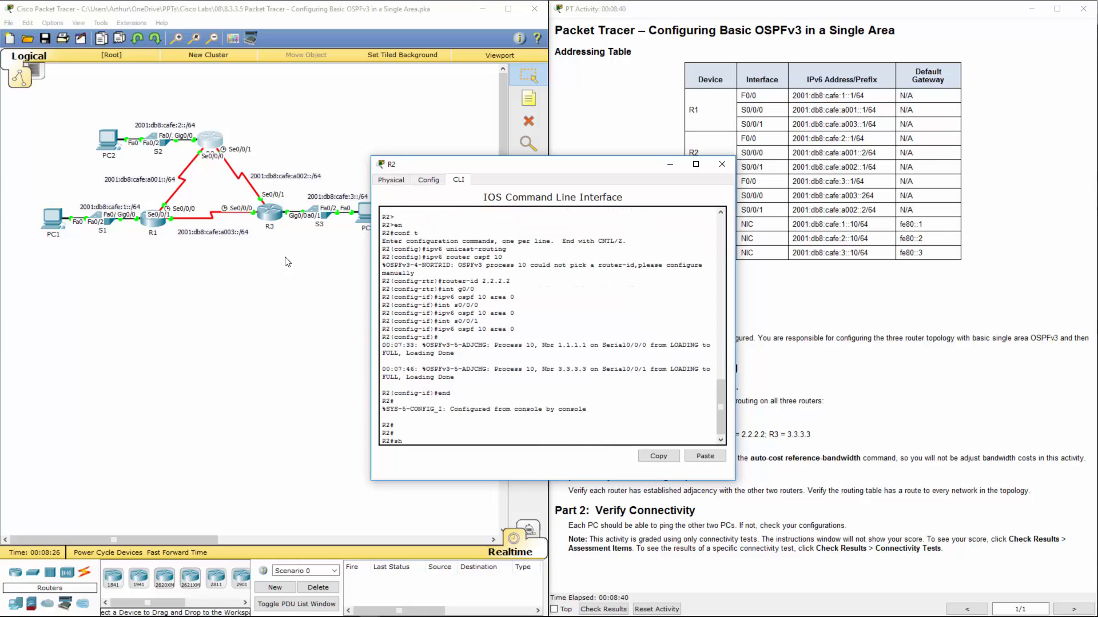
{"action": "type", "text": "ow ipv6 route"}
{"action": "key", "text": "Return"}
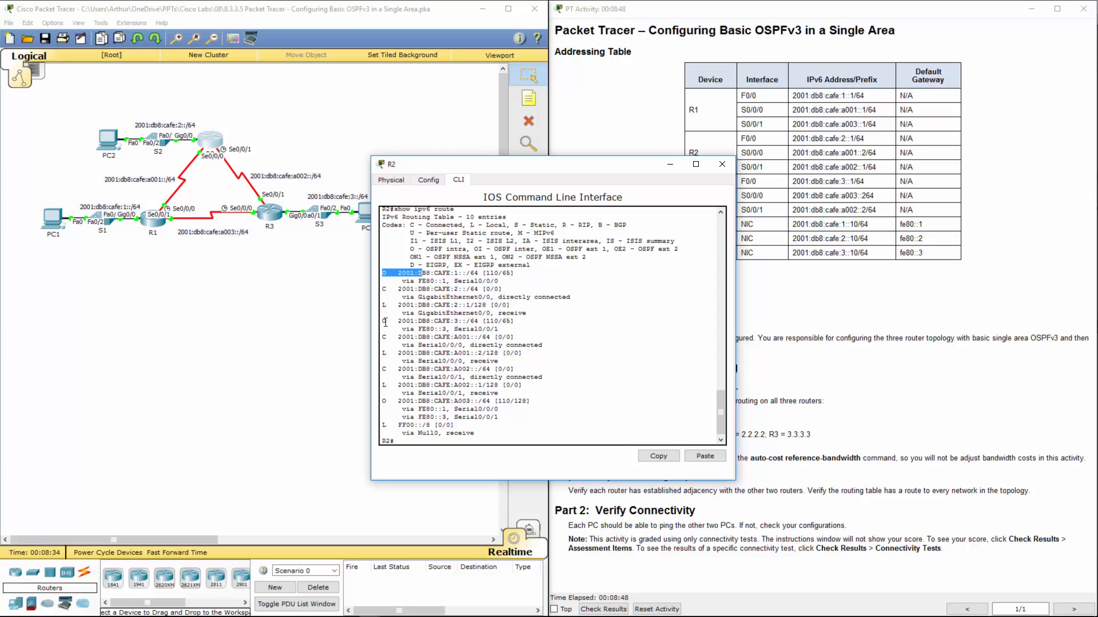
{"action": "left_click_drag", "start_coordinate": [382, 321], "coordinate": [491, 350]}
{"action": "left_click_drag", "start_coordinate": [397, 401], "coordinate": [506, 410]}
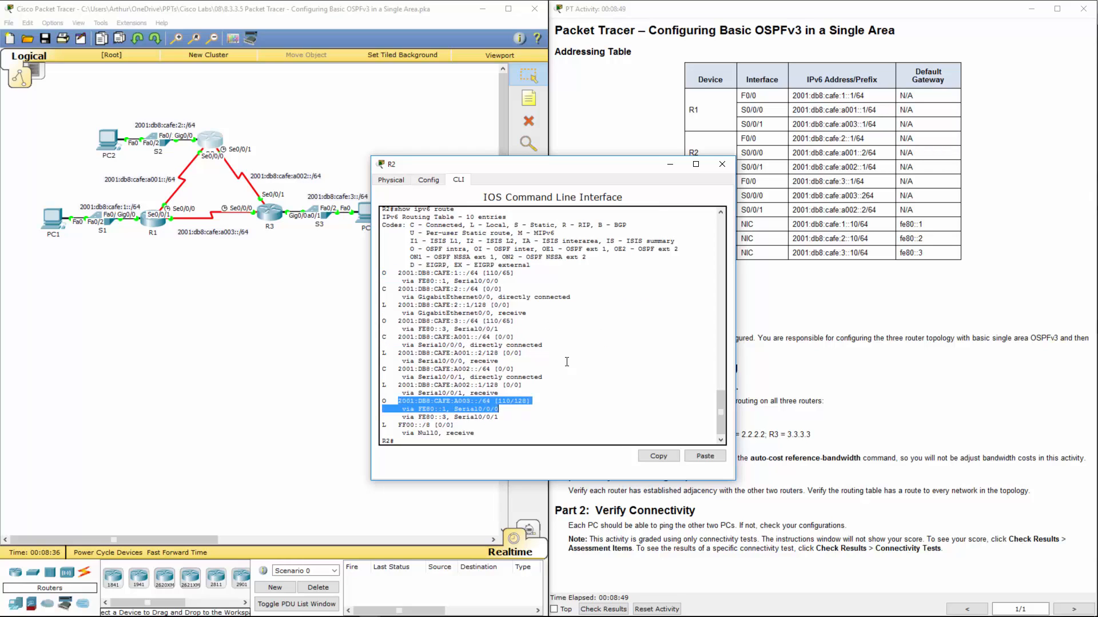
{"action": "left_click", "coordinate": [722, 165]}
Step: Open R3's CLI and return to privileged EXEC mode with the end command
{"action": "left_click", "coordinate": [275, 219]}
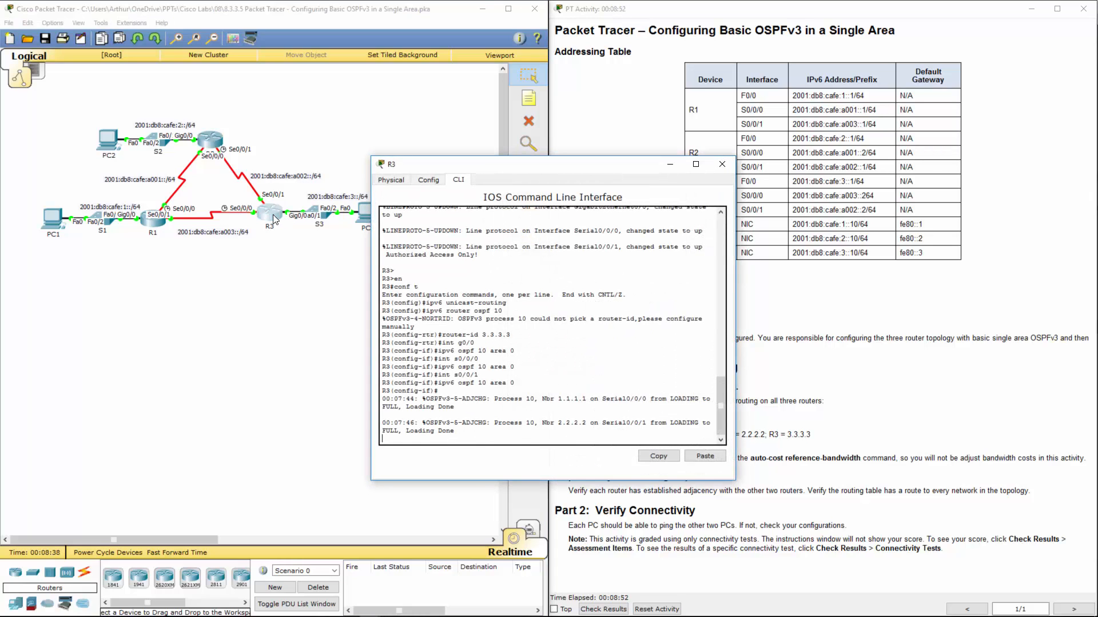
{"action": "key", "text": "Return"}
{"action": "key", "text": "Return"}
{"action": "type", "text": "end"}
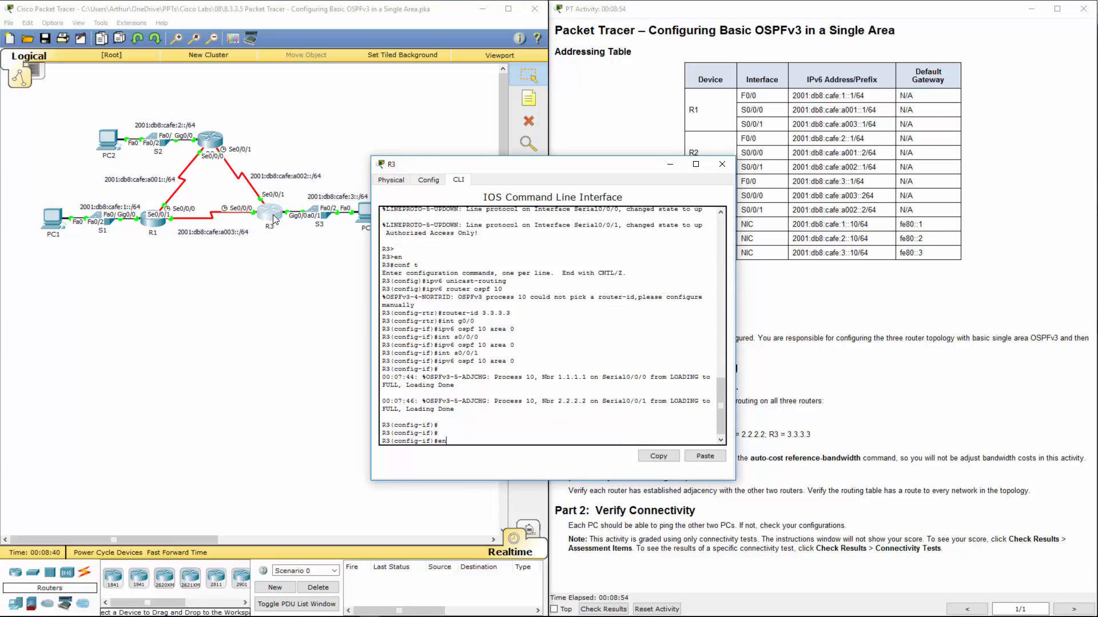
{"action": "key", "text": "Return"}
{"action": "key", "text": "Return"}
{"action": "key", "text": "Return"}
Step: Run show ipv6 route on R3, examine the OSPF routes to cafe:1::/64 and cafe:a001::/64, and close R3's window
{"action": "type", "text": "sho"}
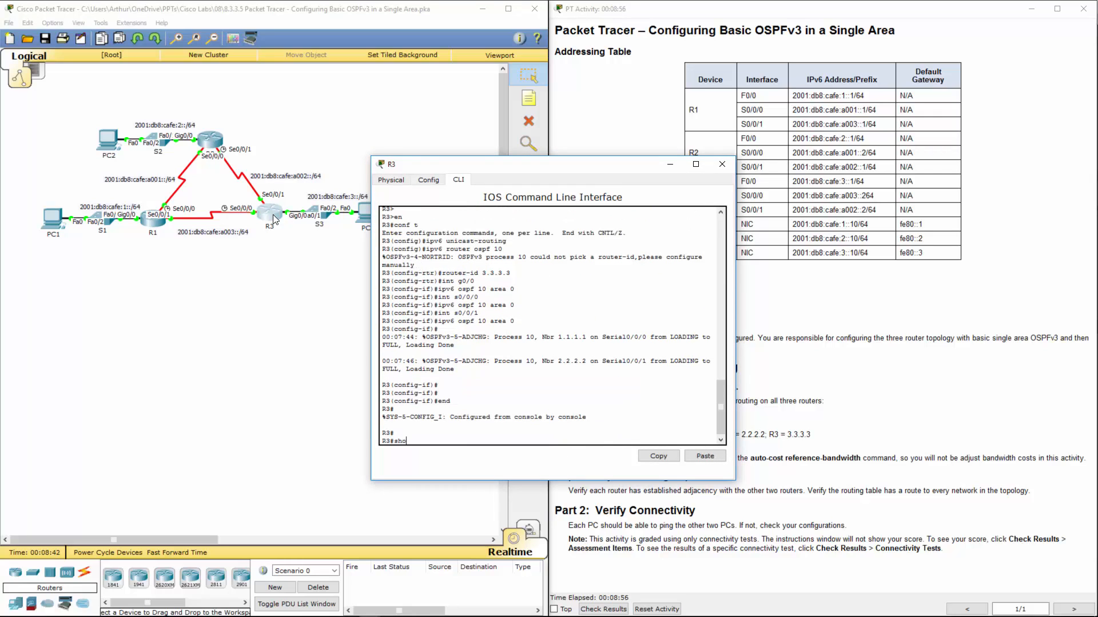
{"action": "type", "text": "w ipv6 route"}
{"action": "key", "text": "Return"}
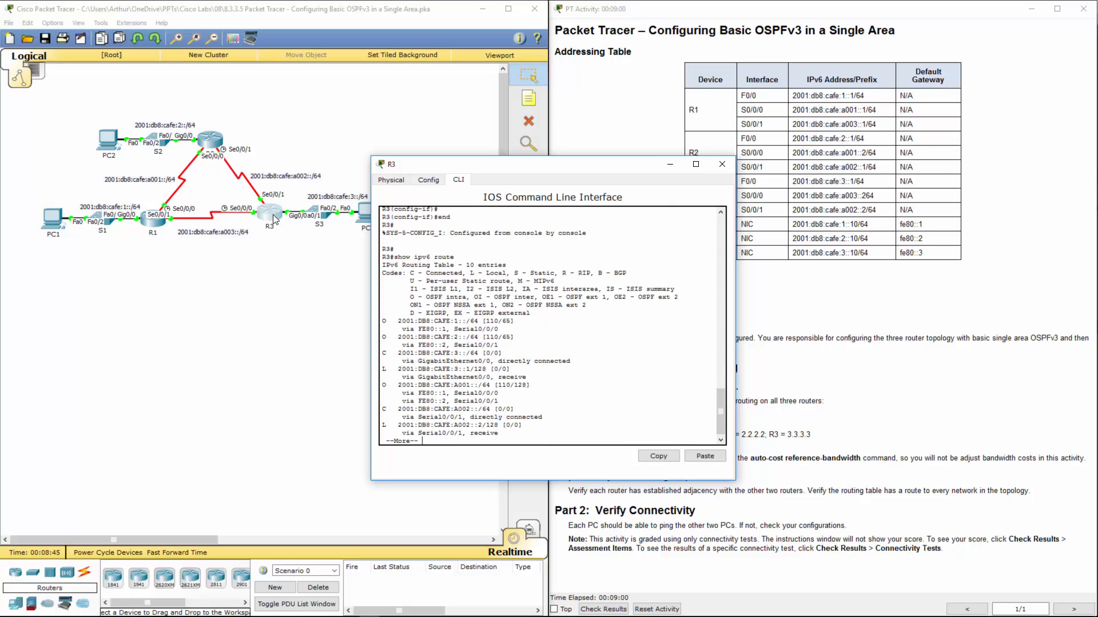
{"action": "key", "text": "space"}
{"action": "left_click_drag", "start_coordinate": [391, 337], "coordinate": [585, 347]}
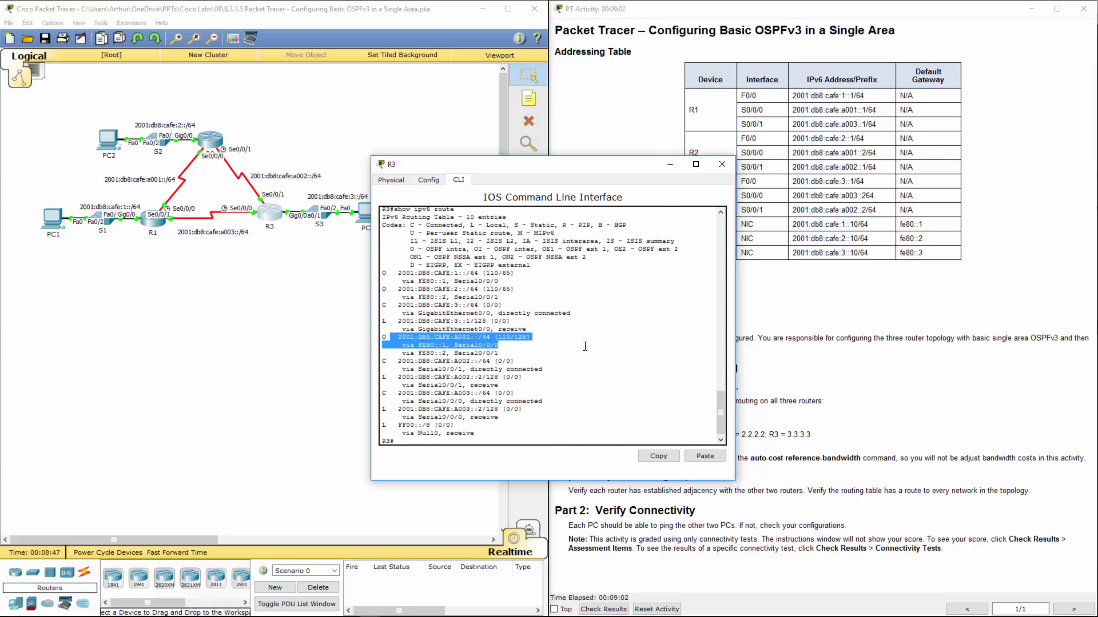
{"action": "left_click_drag", "start_coordinate": [395, 273], "coordinate": [506, 290]}
{"action": "left_click", "coordinate": [722, 164]}
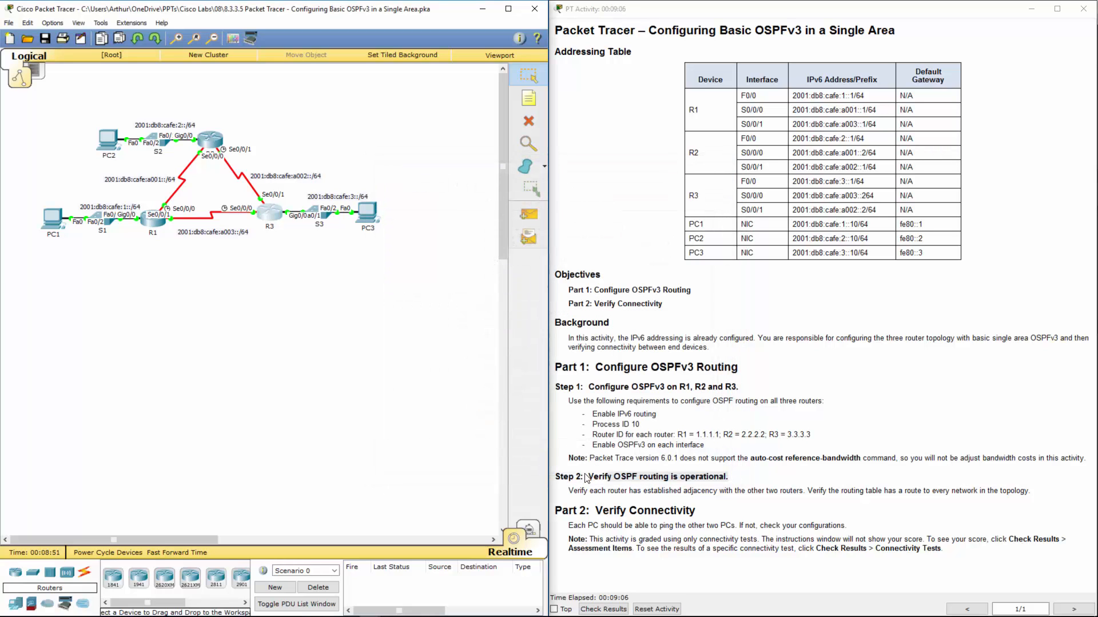
Step: Read the Step 2 verification instructions, then open PC1's Command Prompt and move its window clear of the addressing table
{"action": "left_click_drag", "start_coordinate": [569, 491], "coordinate": [856, 495]}
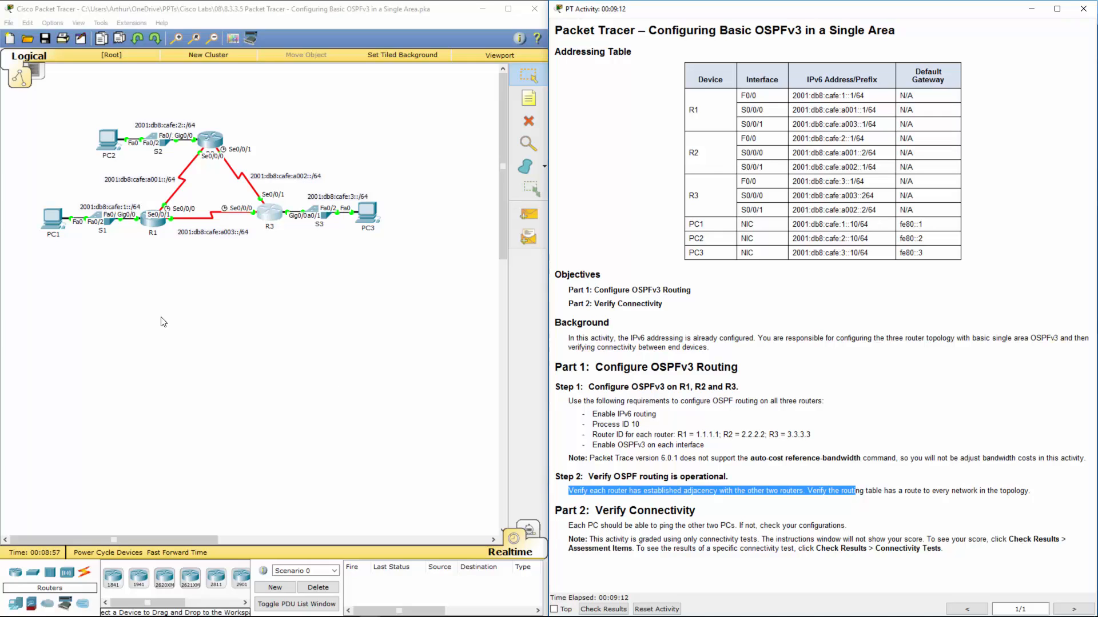
{"action": "left_click", "coordinate": [53, 228]}
{"action": "left_click", "coordinate": [466, 179]}
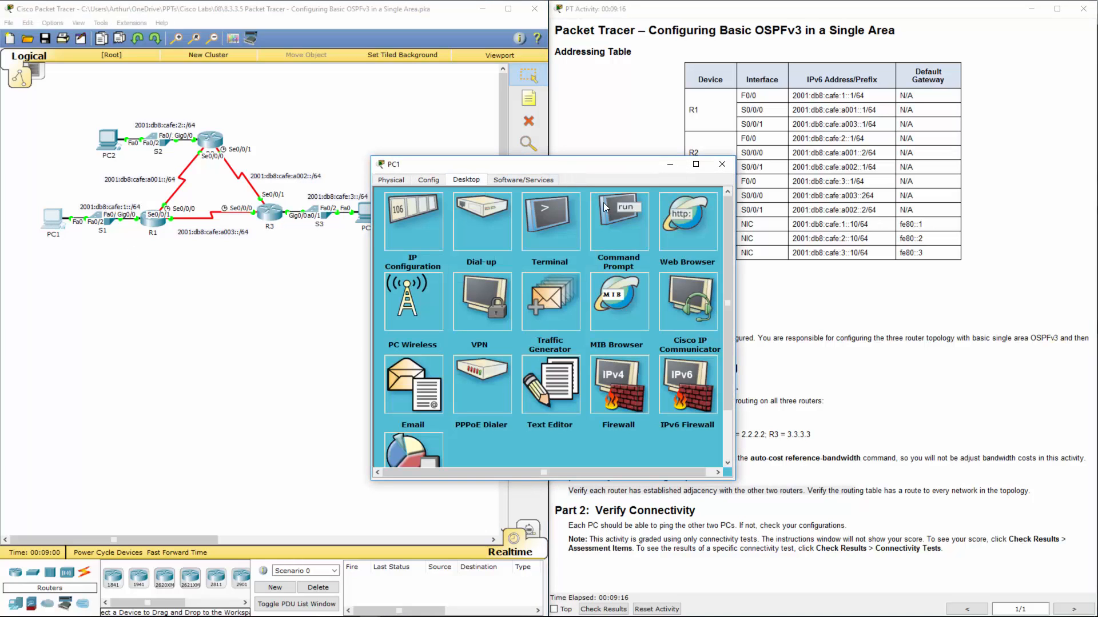
{"action": "left_click", "coordinate": [616, 215]}
{"action": "left_click_drag", "start_coordinate": [612, 170], "coordinate": [410, 177]}
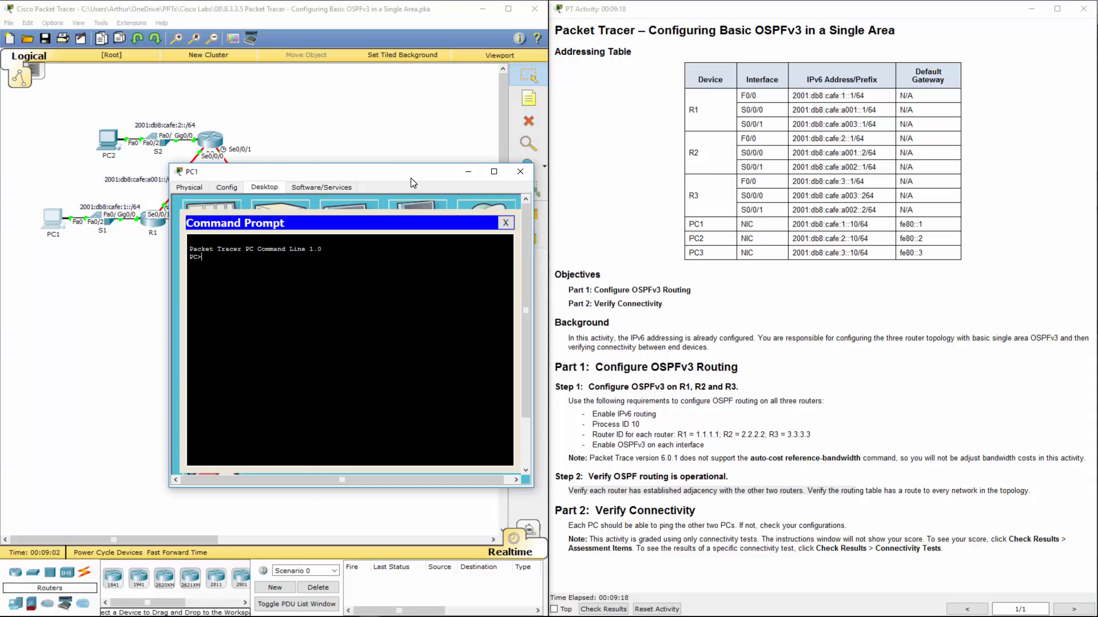
Step: Ping PC2 at 2001:db8:cafe:2::10 from PC1, copying the address from the addressing table
{"action": "type", "text": "ping"}
{"action": "left_click_drag", "start_coordinate": [793, 239], "coordinate": [861, 240]}
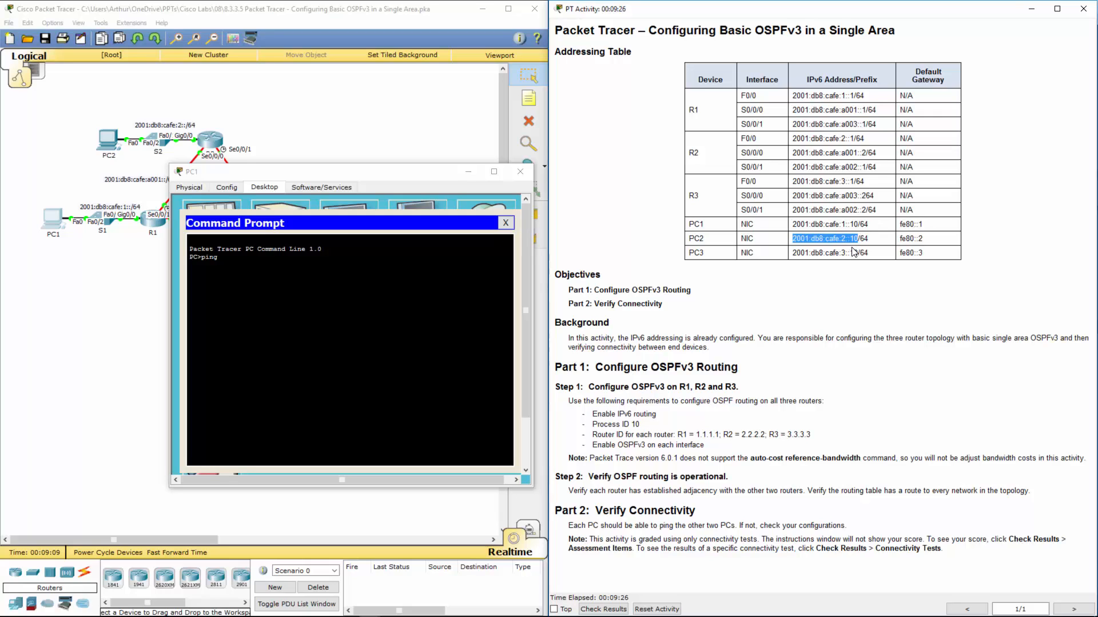
{"action": "right_click", "coordinate": [239, 259]}
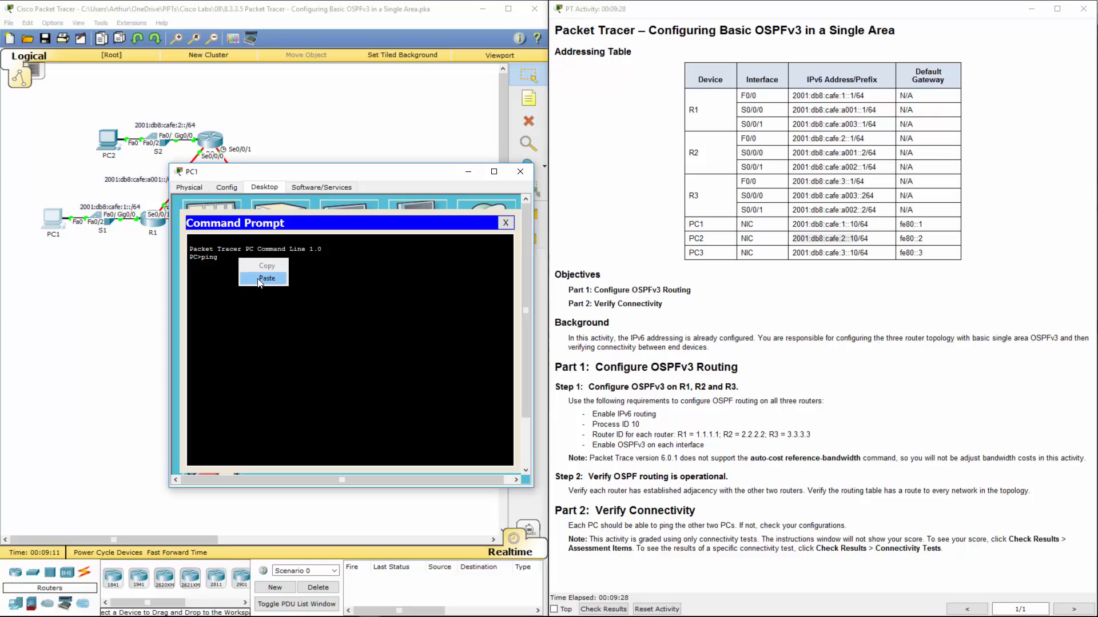
{"action": "key", "text": "Return"}
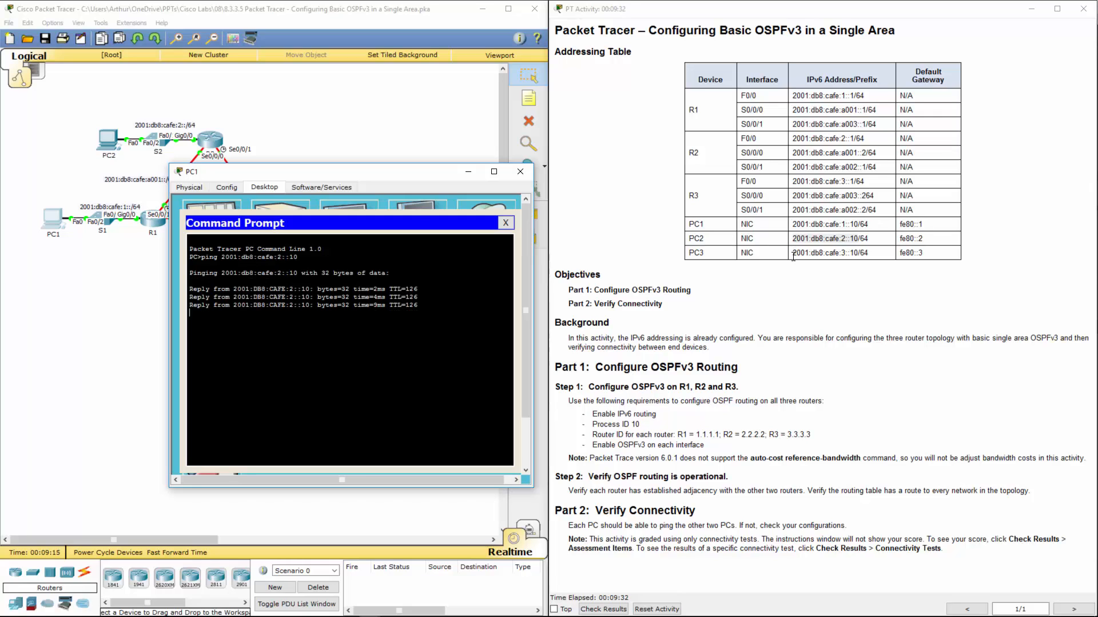
Step: Ping PC3 at 2001:db8:cafe:3::10 from PC1, copying the address from the addressing table
{"action": "left_click_drag", "start_coordinate": [793, 253], "coordinate": [856, 253]}
{"action": "key", "text": "ctrl+c"}
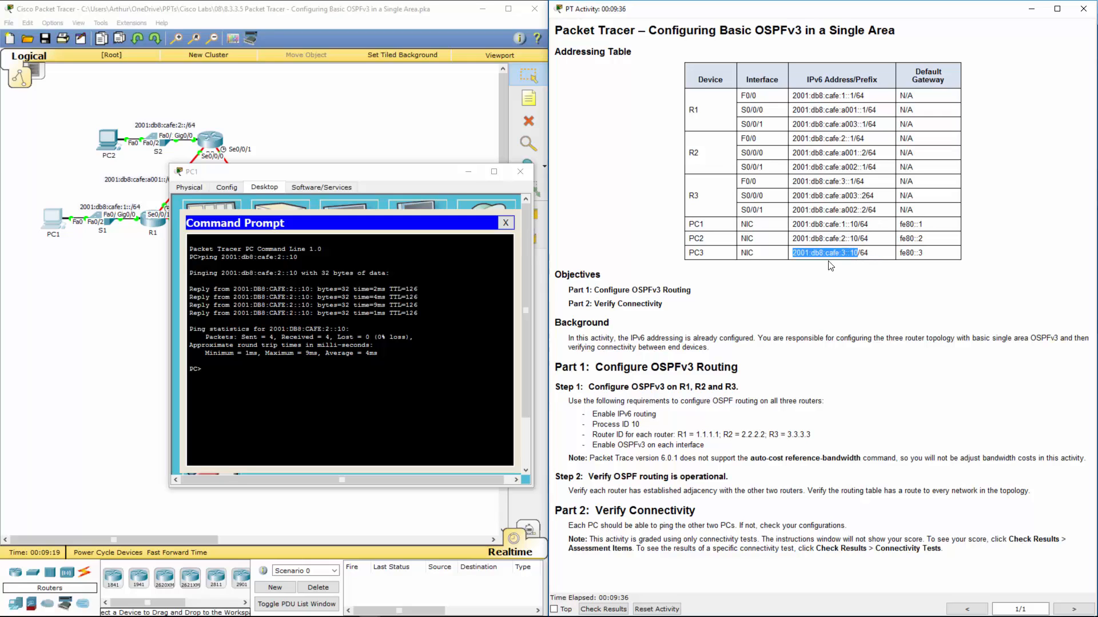
{"action": "left_click", "coordinate": [190, 361]}
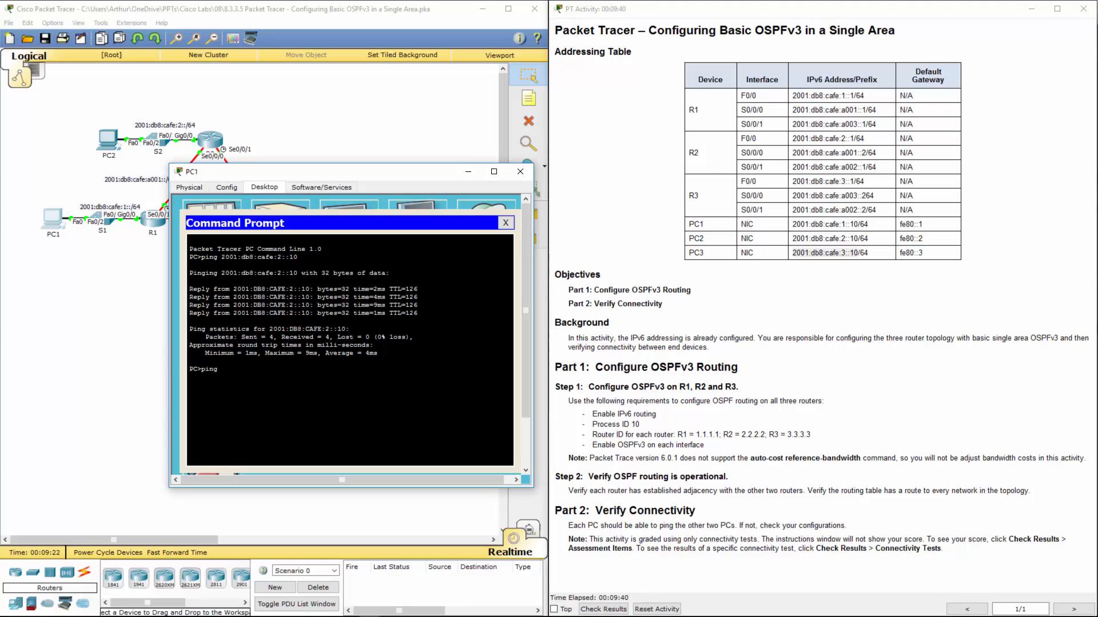
{"action": "type", "text": "ping"}
{"action": "right_click", "coordinate": [263, 371]}
{"action": "left_click", "coordinate": [275, 395]}
{"action": "key", "text": "Return"}
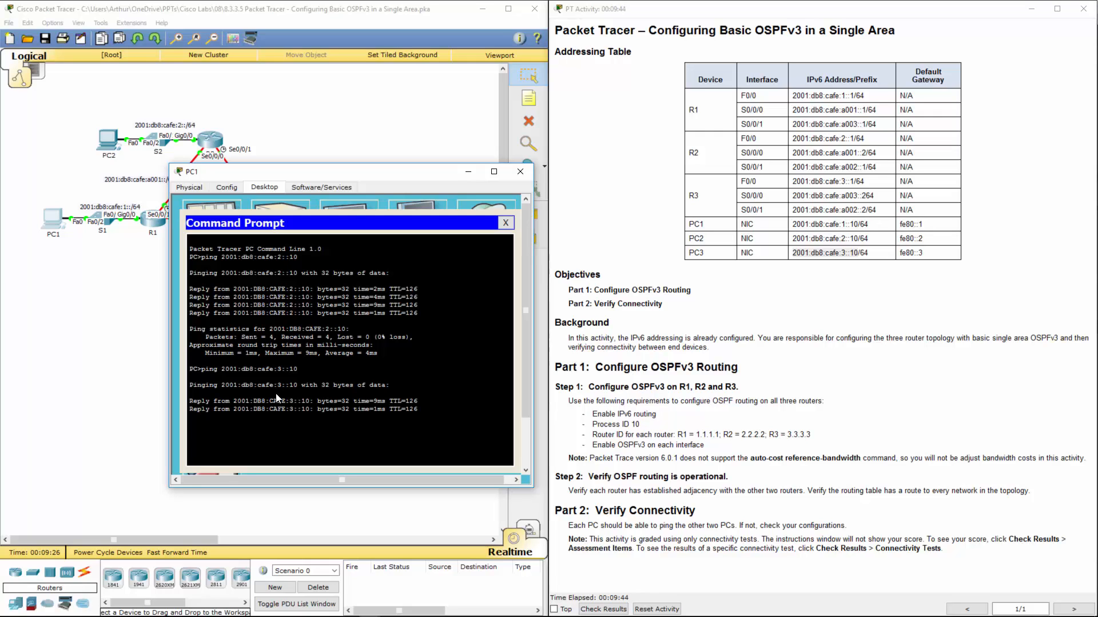
Step: Close PC1's window, check the activity results and examine the Network entry and score under the assessment items
{"action": "left_click", "coordinate": [521, 172]}
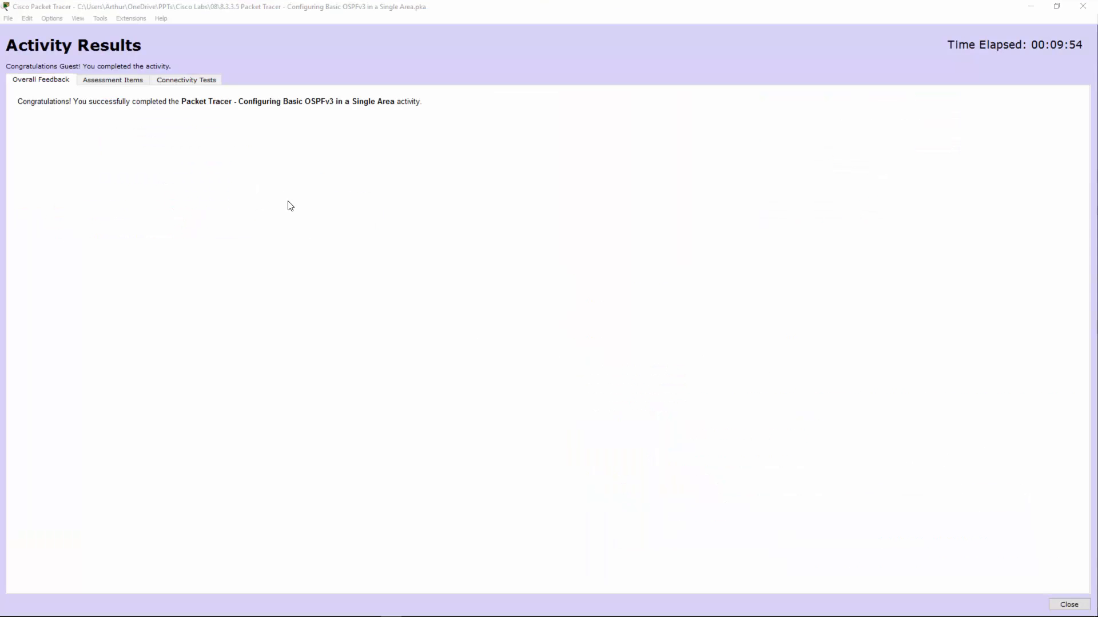
{"action": "left_click", "coordinate": [117, 85]}
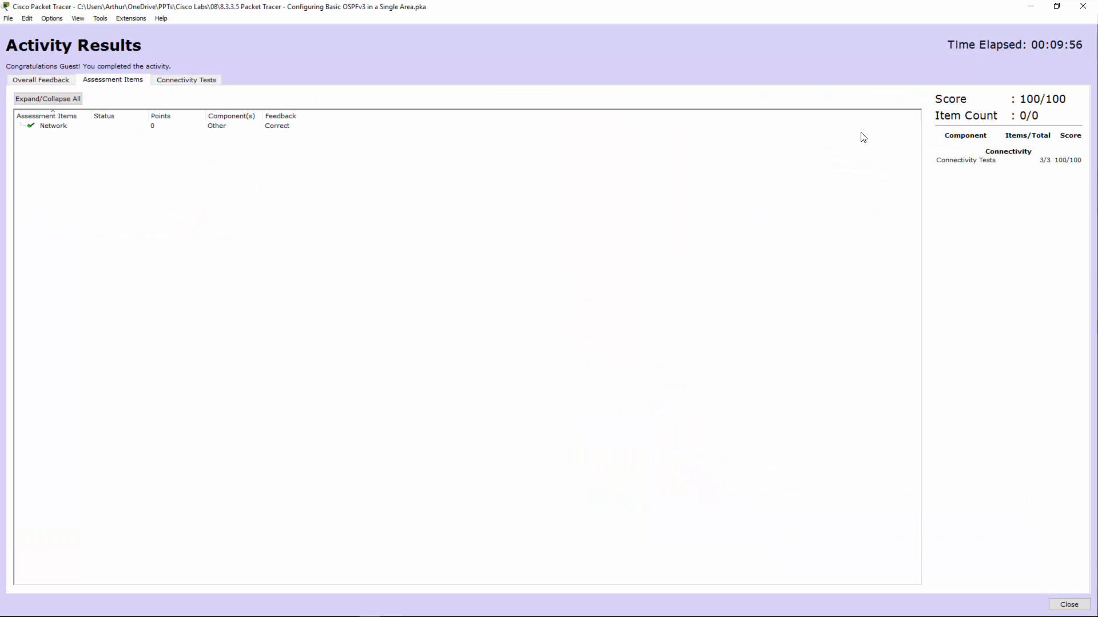
{"action": "left_click", "coordinate": [49, 127]}
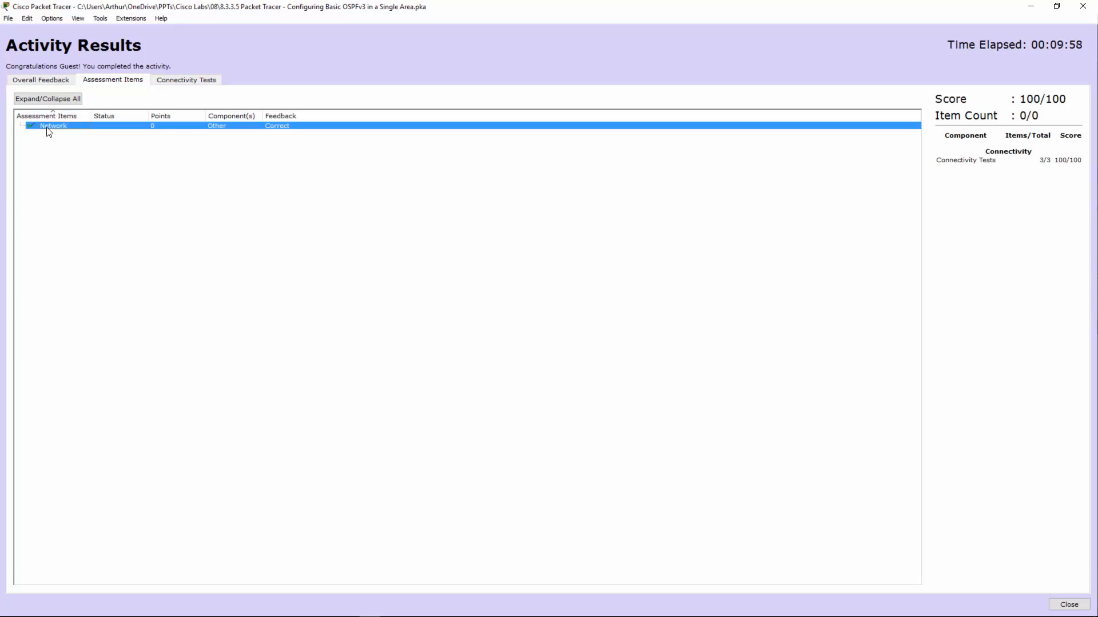